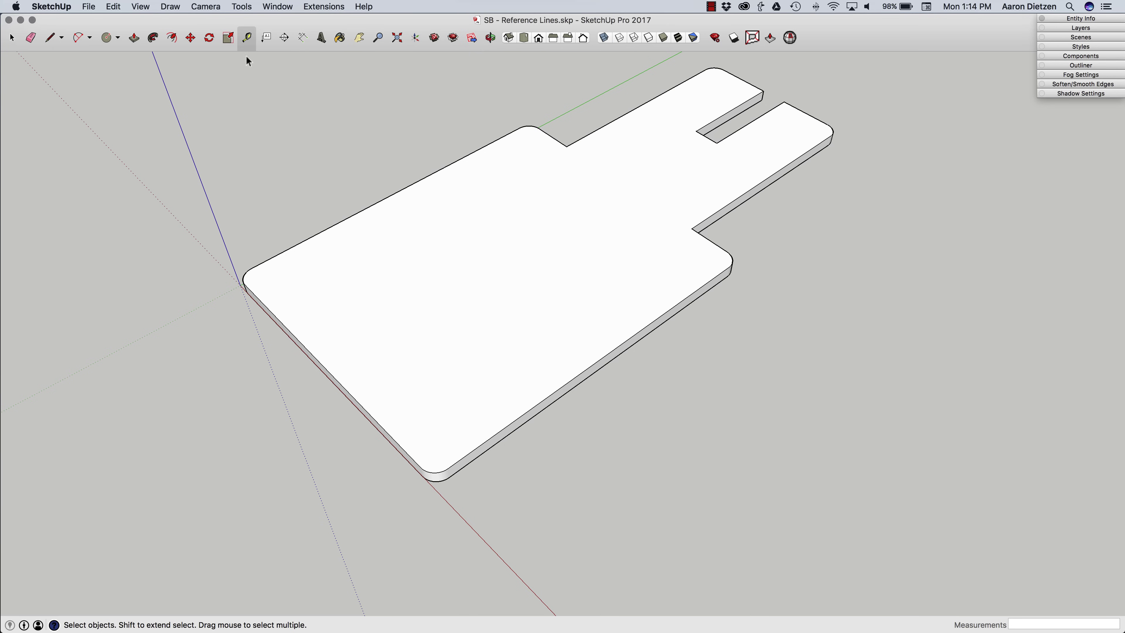
# Step: Draw four reference lines across the plate's top face between the endpoints of its rounded corners, two 6" long and two 5" long
pyautogui.press('l')
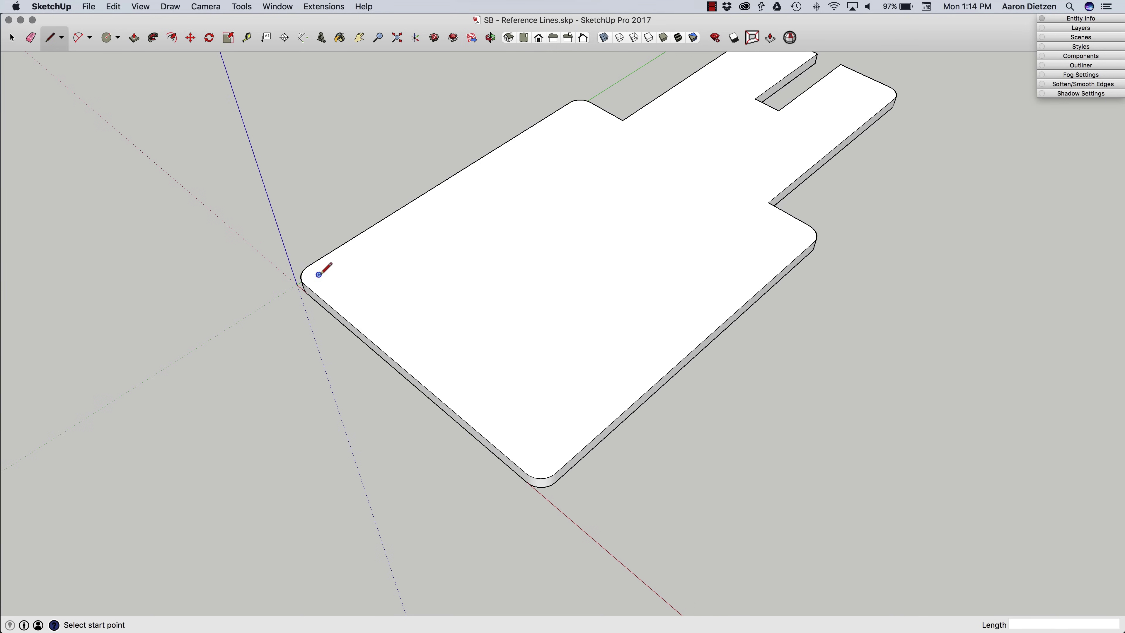
pyautogui.click(304, 284)
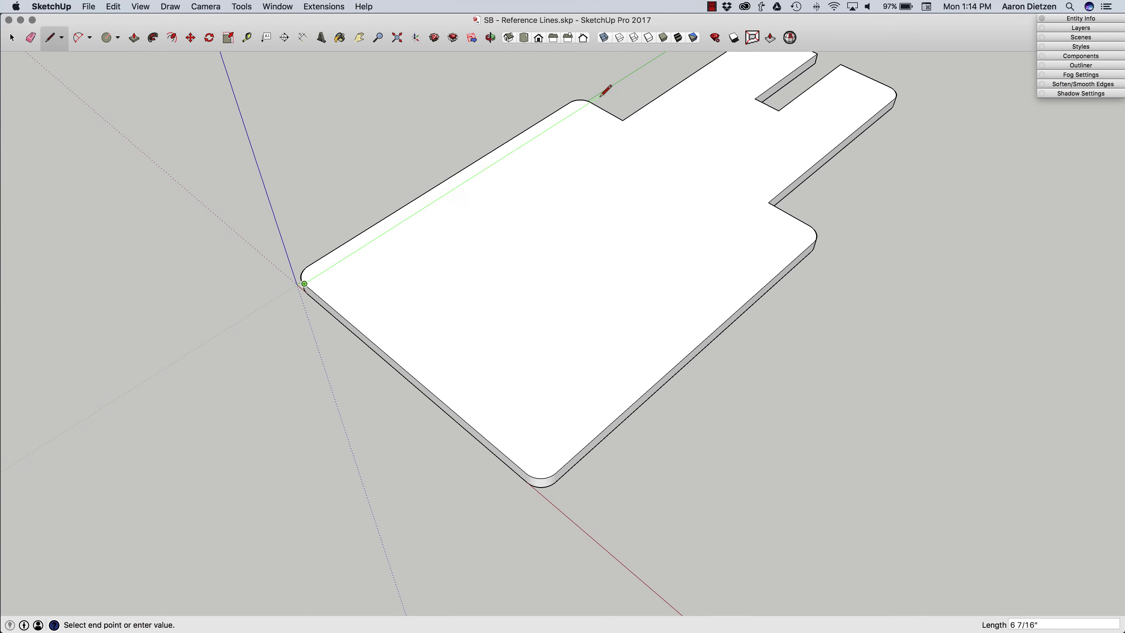
pyautogui.click(590, 103)
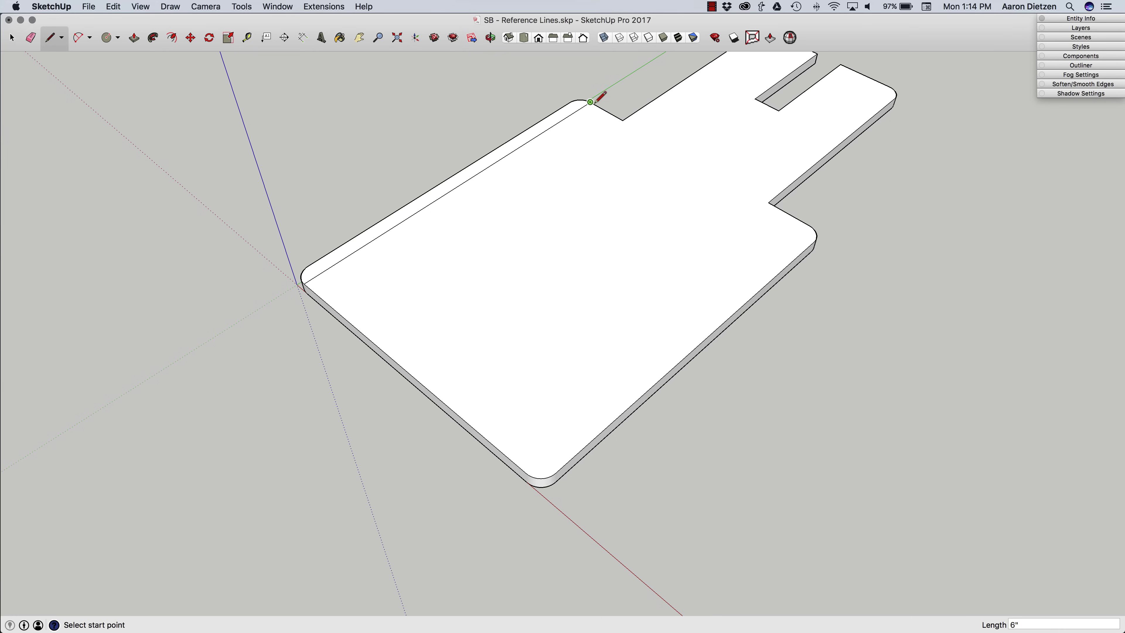
pyautogui.click(570, 102)
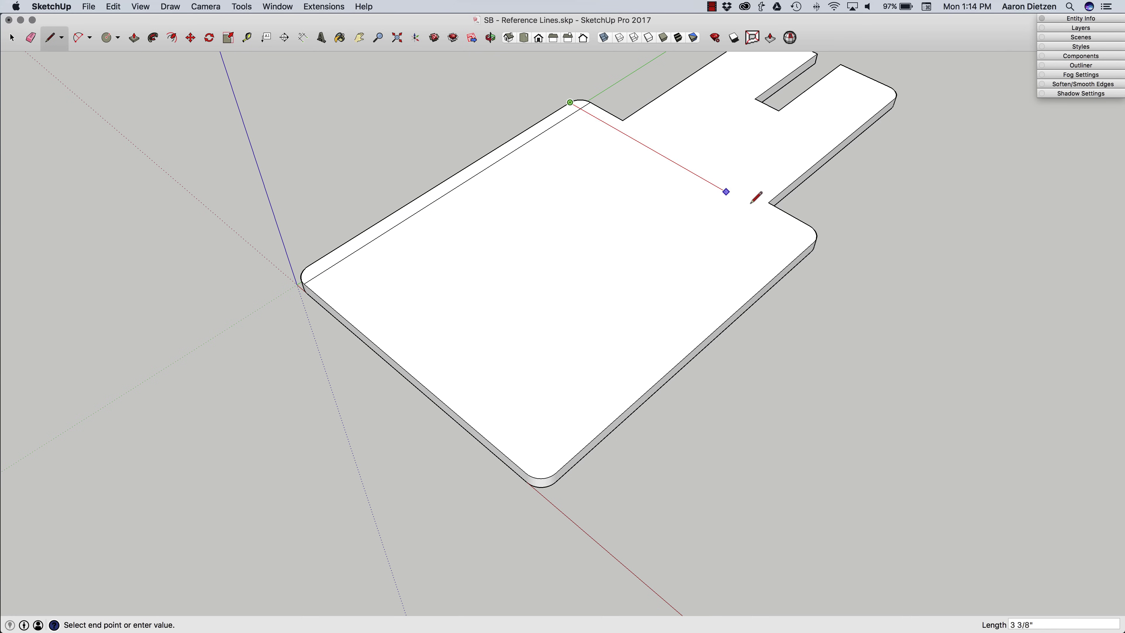
pyautogui.click(813, 243)
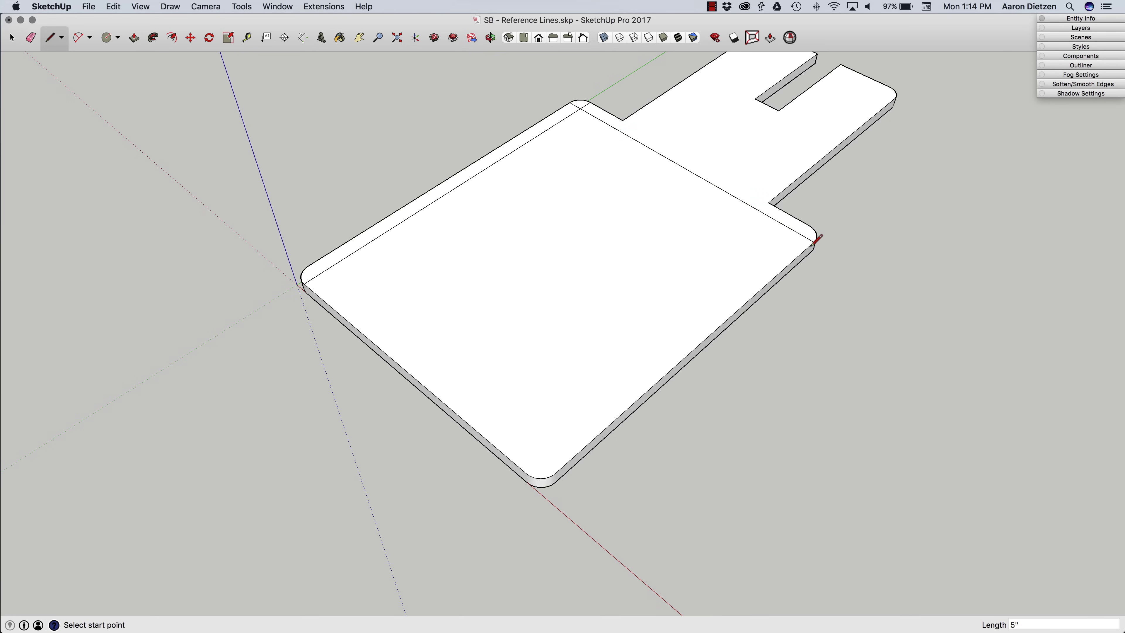
pyautogui.click(810, 224)
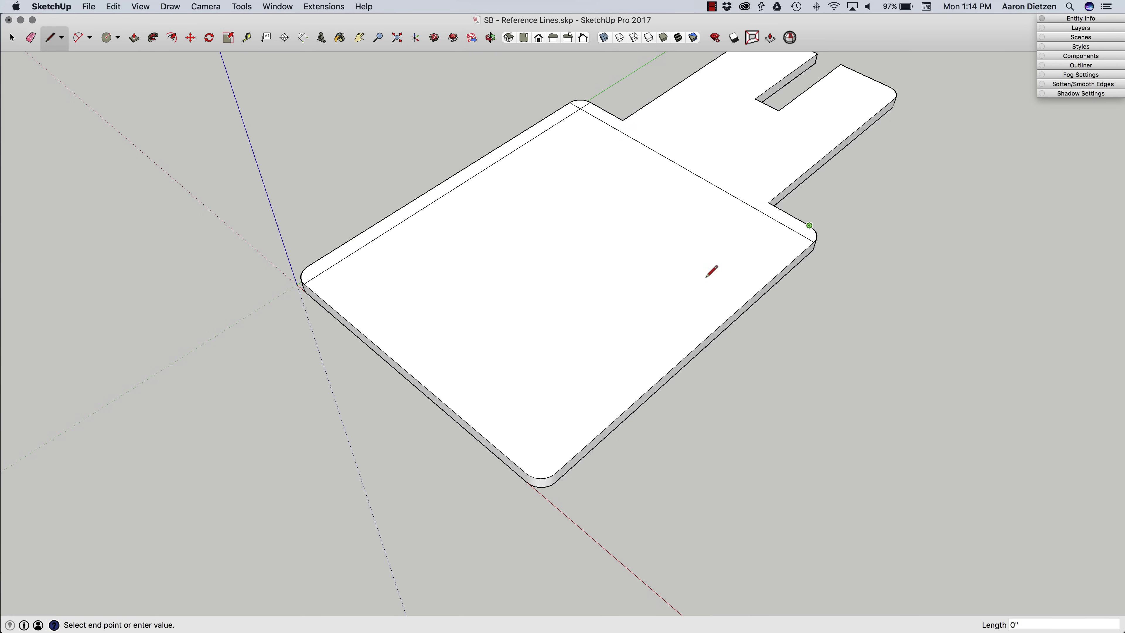
pyautogui.click(528, 475)
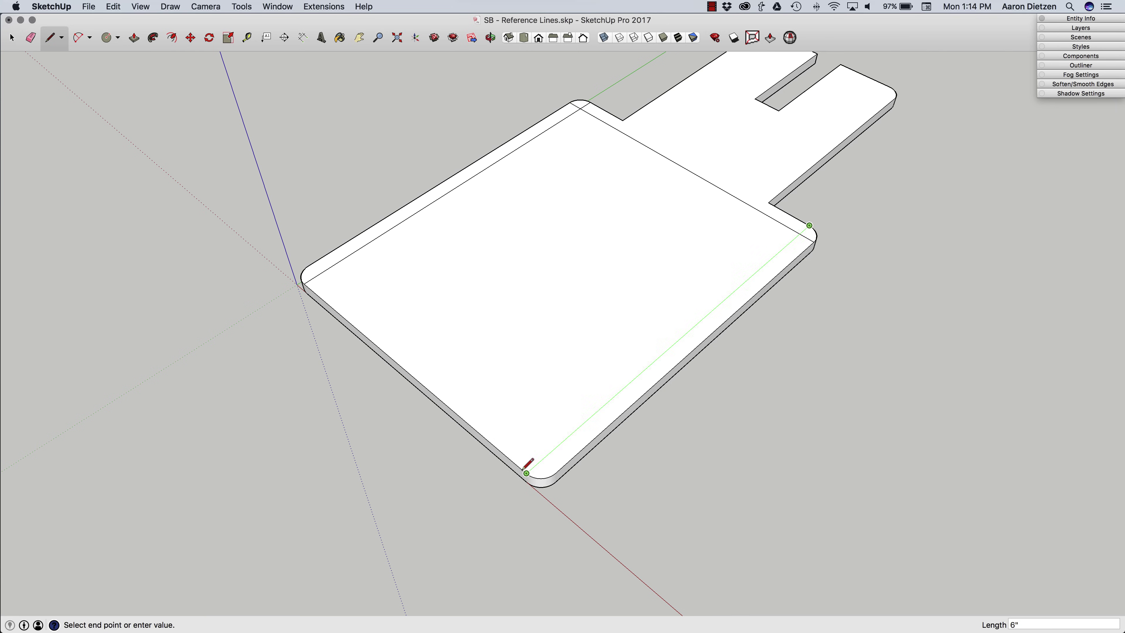
pyautogui.click(556, 472)
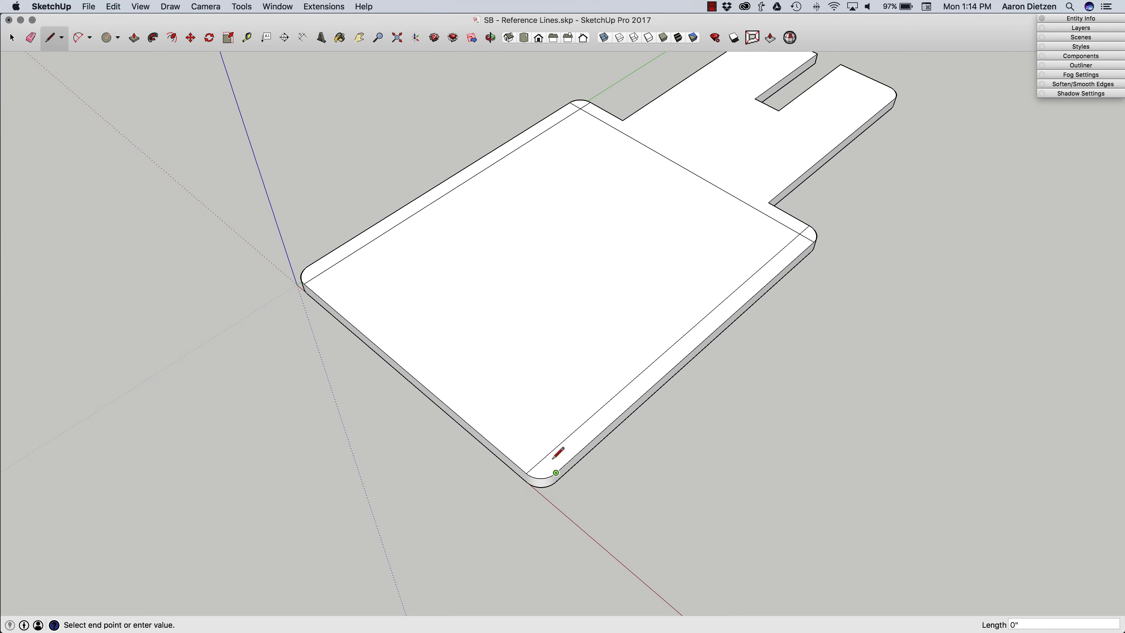
pyautogui.click(308, 266)
# Step: Draw two perpendicular centre lines between the edge midpoints of the plate's main body, one 5 3/4" long and one in two 2 1/2" segments
pyautogui.click(406, 370)
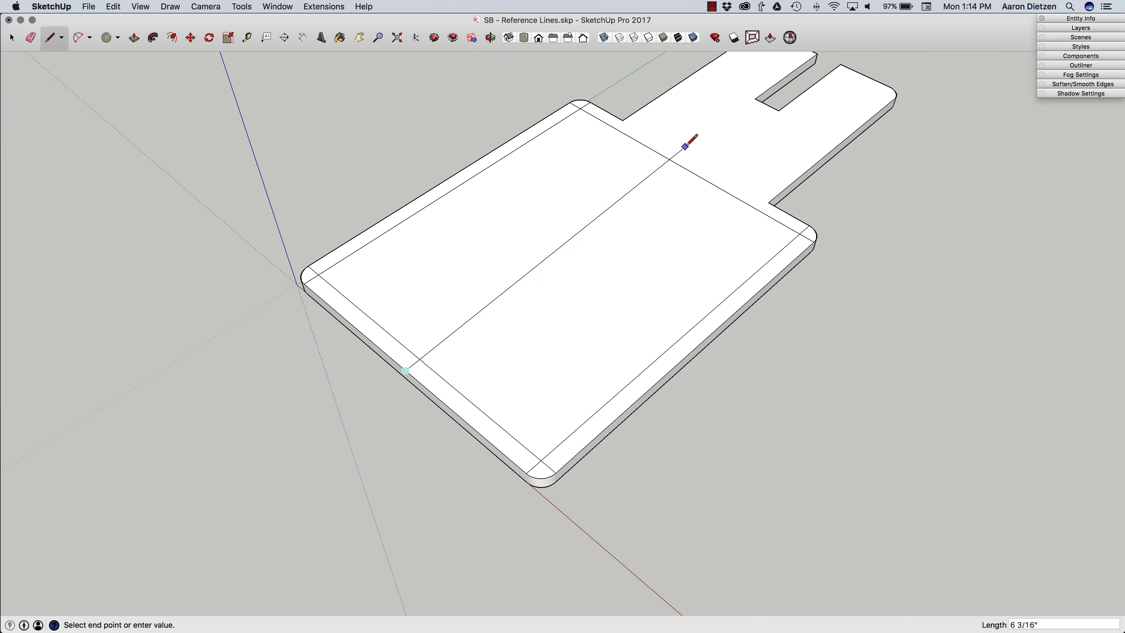
pyautogui.click(683, 166)
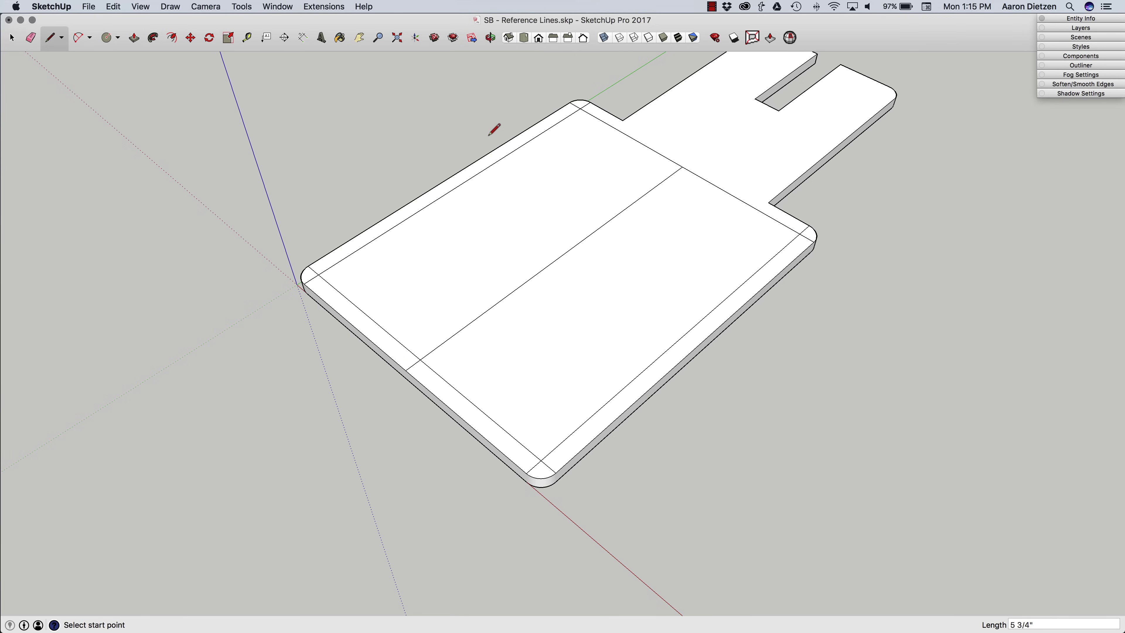
pyautogui.click(451, 177)
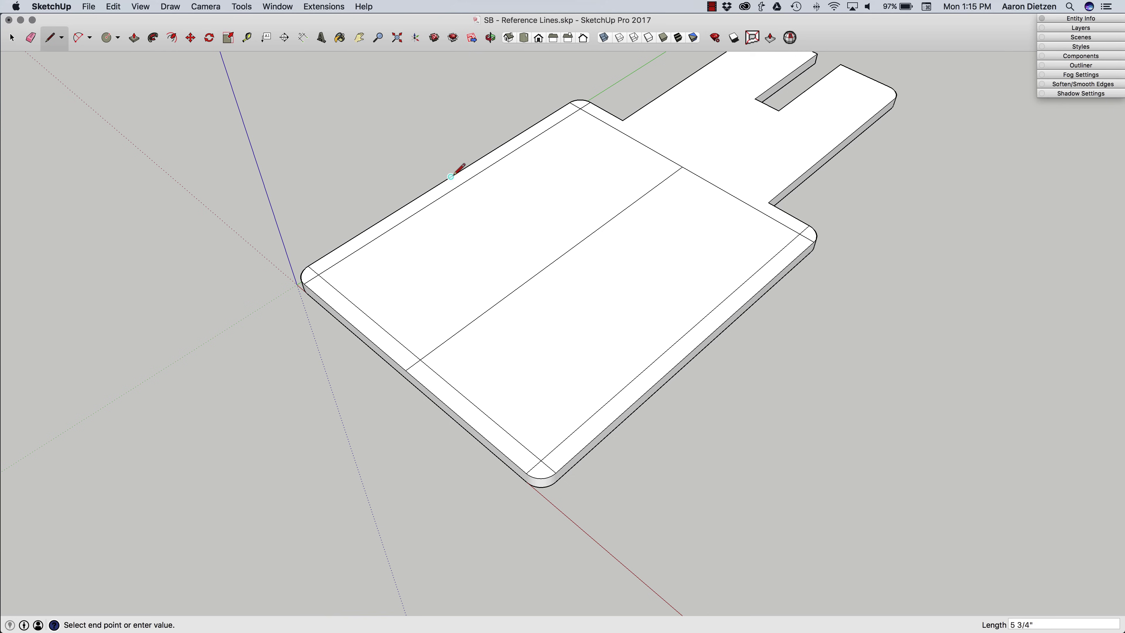
pyautogui.click(564, 253)
pyautogui.click(564, 254)
pyautogui.click(699, 345)
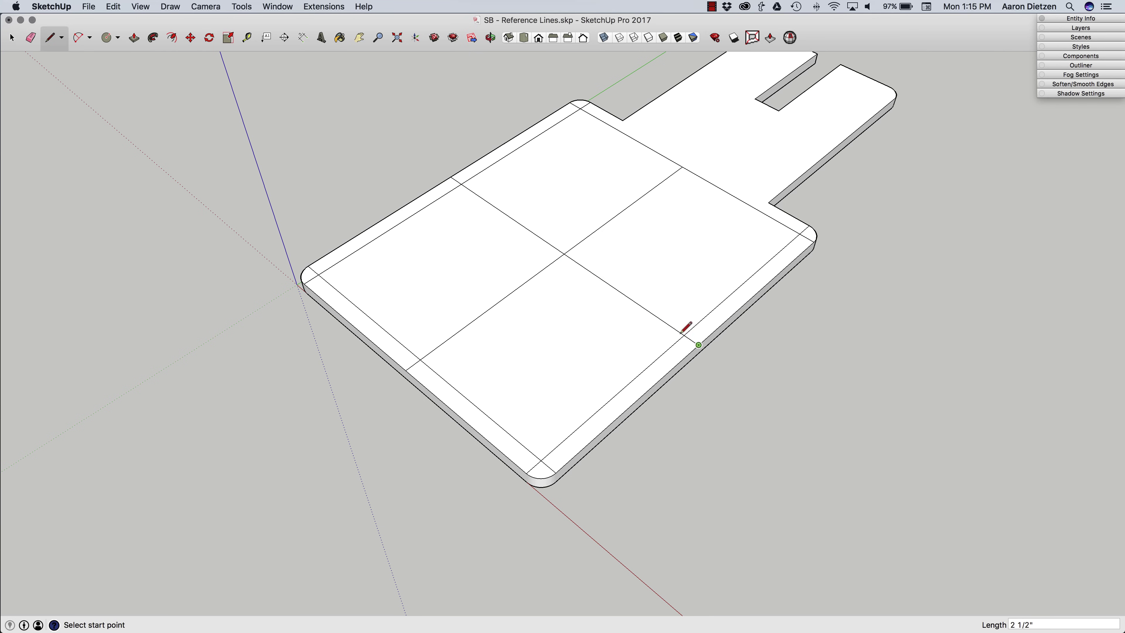
# Step: Draw circles of 1/8" radius at the four corner intersections and where the lengthwise centre line crosses the reference line along the red axis
pyautogui.moveTo(476, 218); pyautogui.dragTo(613, 246, button='middle')
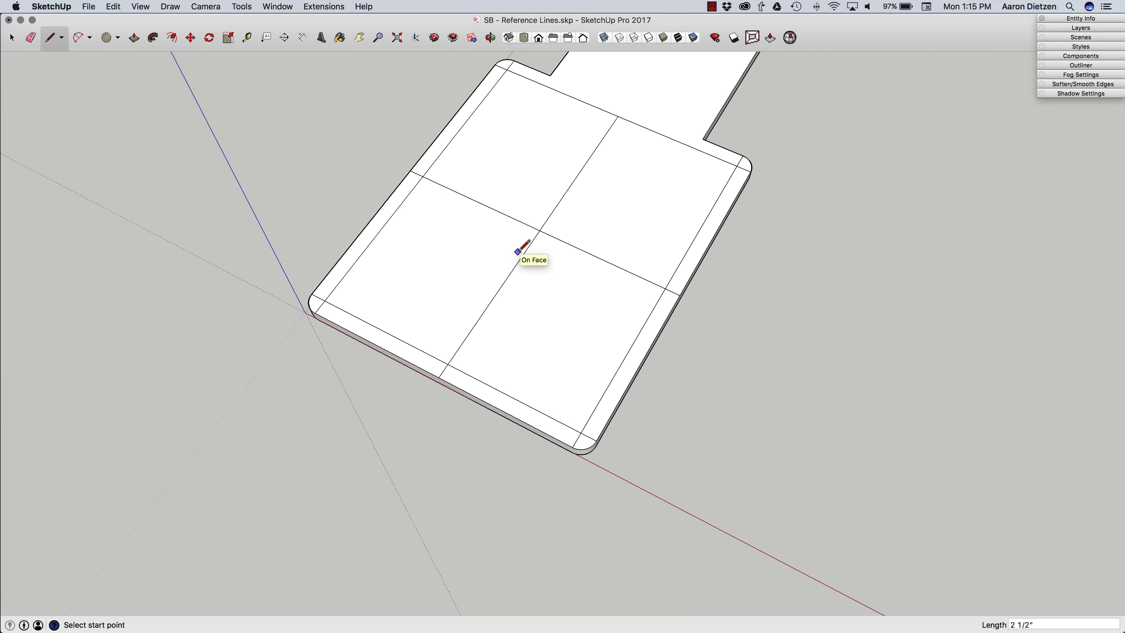
pyautogui.press('c')
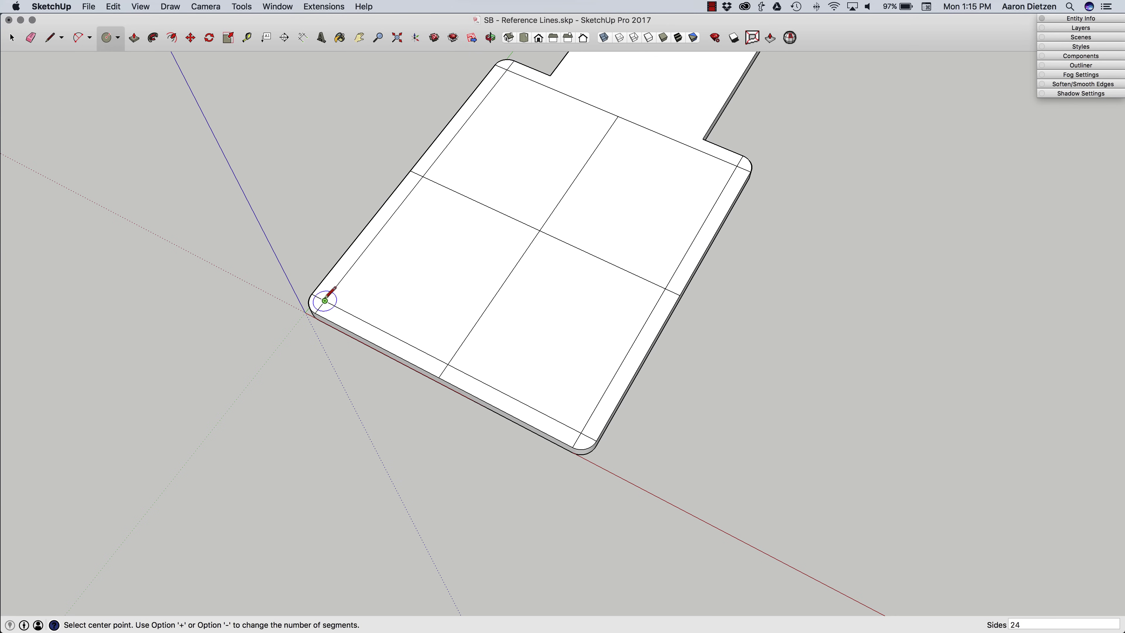
pyautogui.click(325, 300)
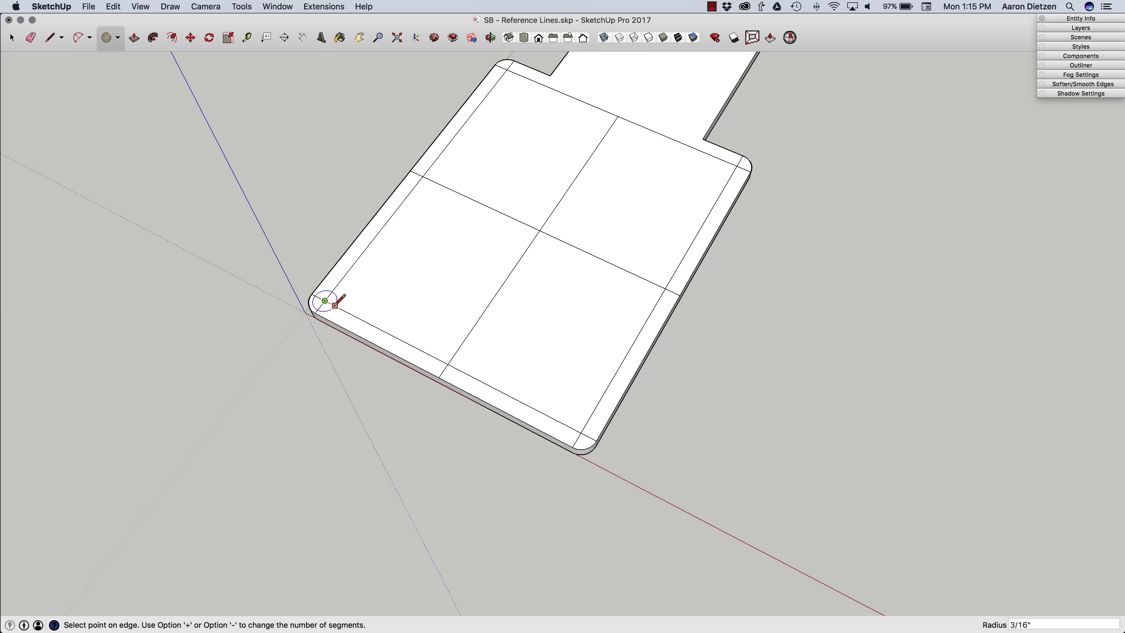
pyautogui.scroll(5, 333, 304)
pyautogui.click(329, 303)
pyautogui.click(577, 429)
pyautogui.scroll(-2, 589, 432)
pyautogui.scroll(-2, 595, 429)
pyautogui.click(605, 362)
pyautogui.click(616, 367)
pyautogui.scroll(-3, 619, 367)
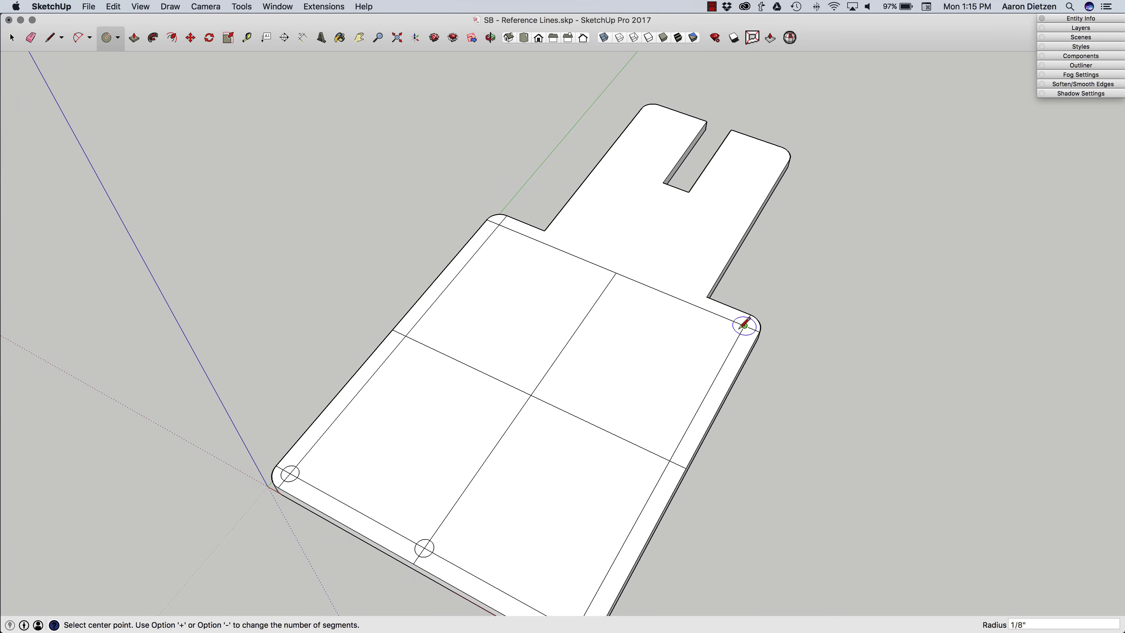
pyautogui.click(744, 325)
pyautogui.click(747, 320)
pyautogui.click(499, 225)
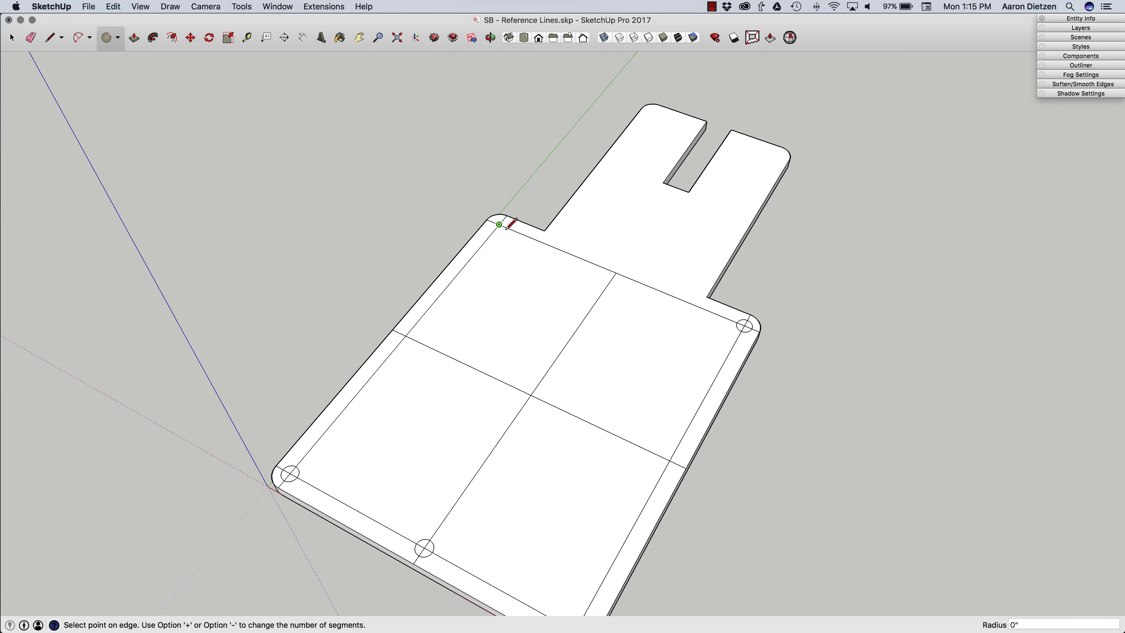
pyautogui.scroll(1, 506, 225)
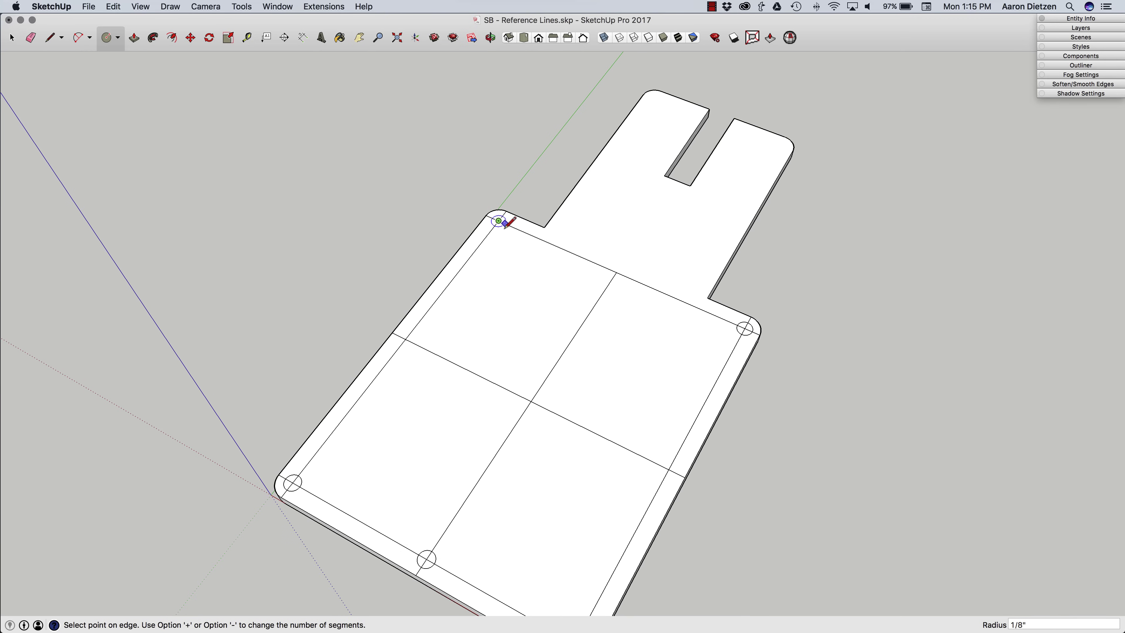
pyautogui.click(506, 223)
# Step: Draw a circle of about 1 5/16" radius centred on the crossing of the two centre lines
pyautogui.keyDown('shift'); pyautogui.moveTo(547, 377); pyautogui.dragTo(535, 344, button='middle'); pyautogui.keyUp('shift')
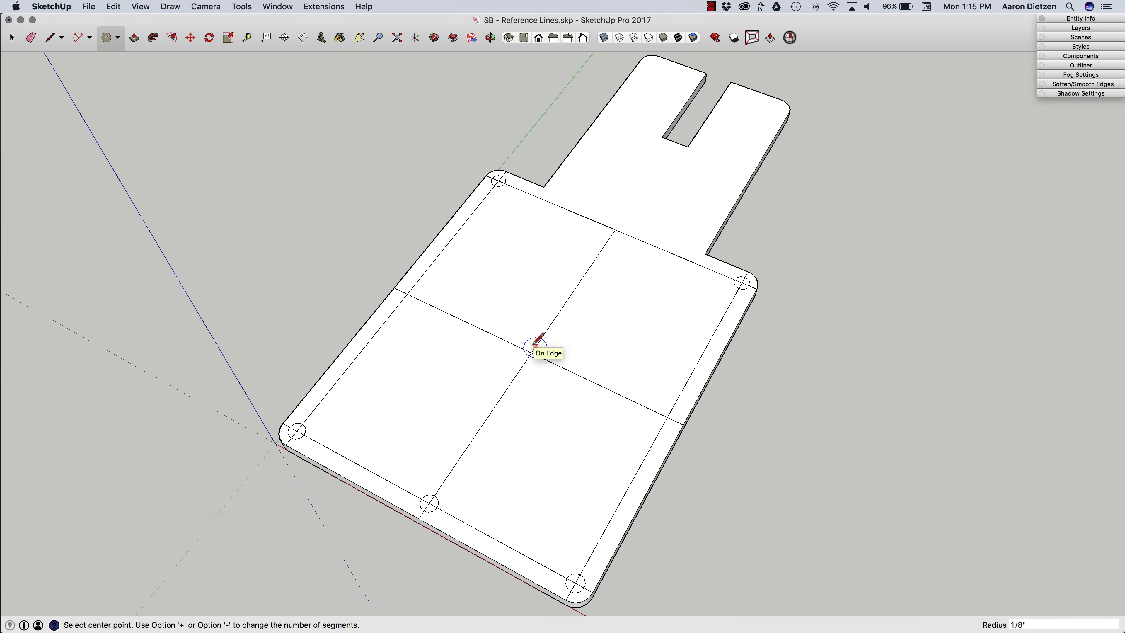
pyautogui.click(532, 351)
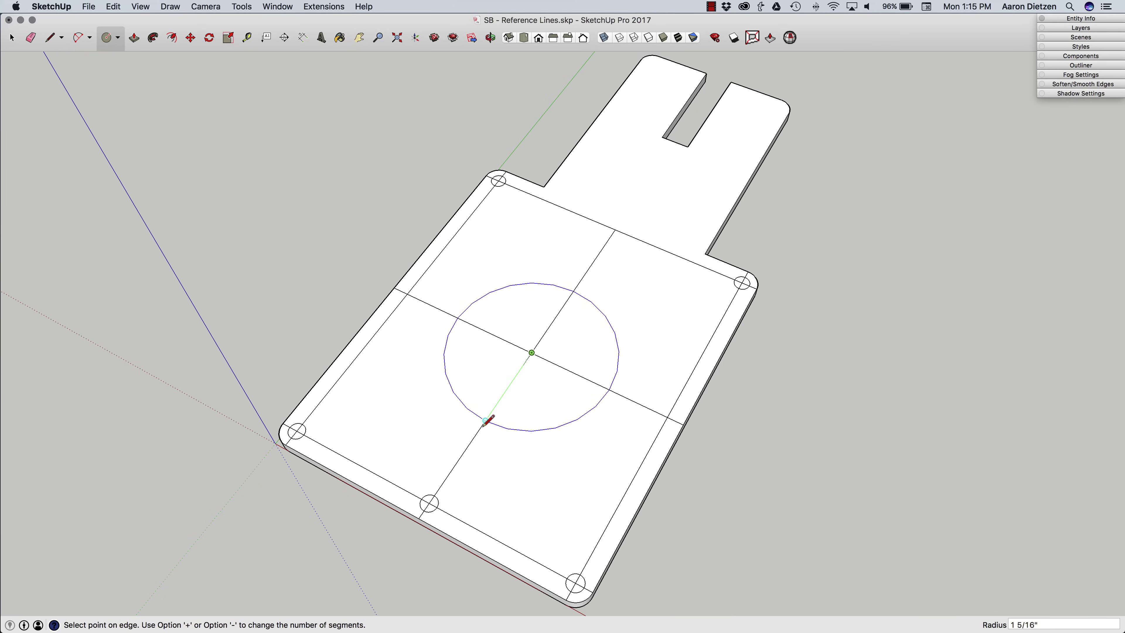
pyautogui.click(485, 420)
# Step: Push/Pull all four quarters of the large circle about 3/16" down through the plate to cut out the central hole
pyautogui.moveTo(595, 382); pyautogui.dragTo(525, 221, button='middle')
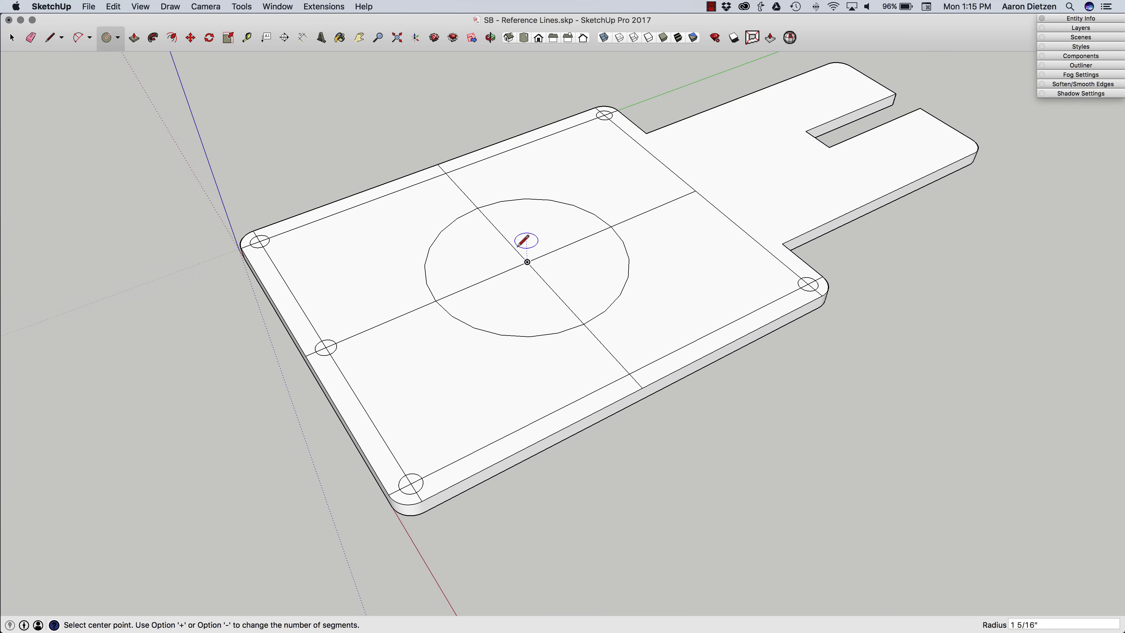
pyautogui.press('p')
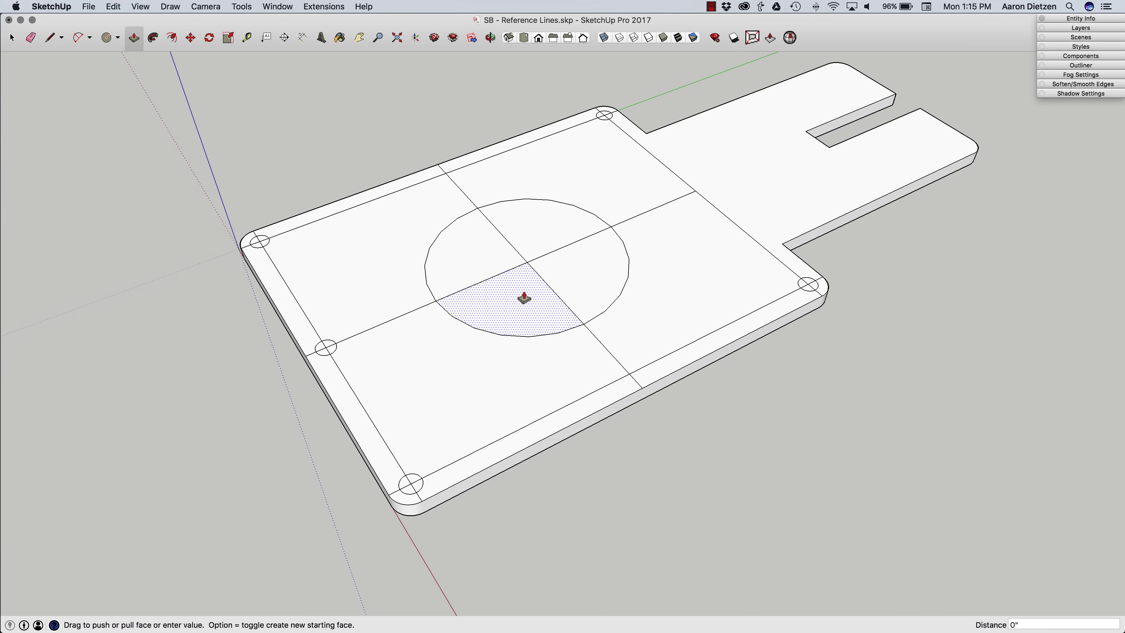
pyautogui.click(525, 297)
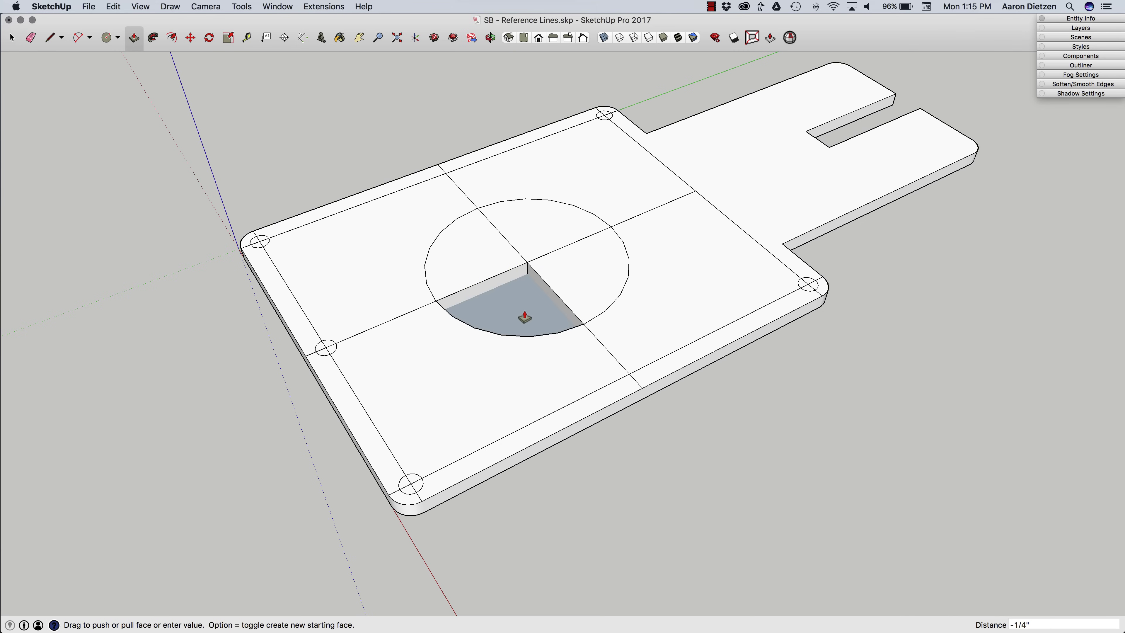
pyautogui.click(621, 420)
pyautogui.moveTo(585, 377); pyautogui.dragTo(567, 283, button='middle')
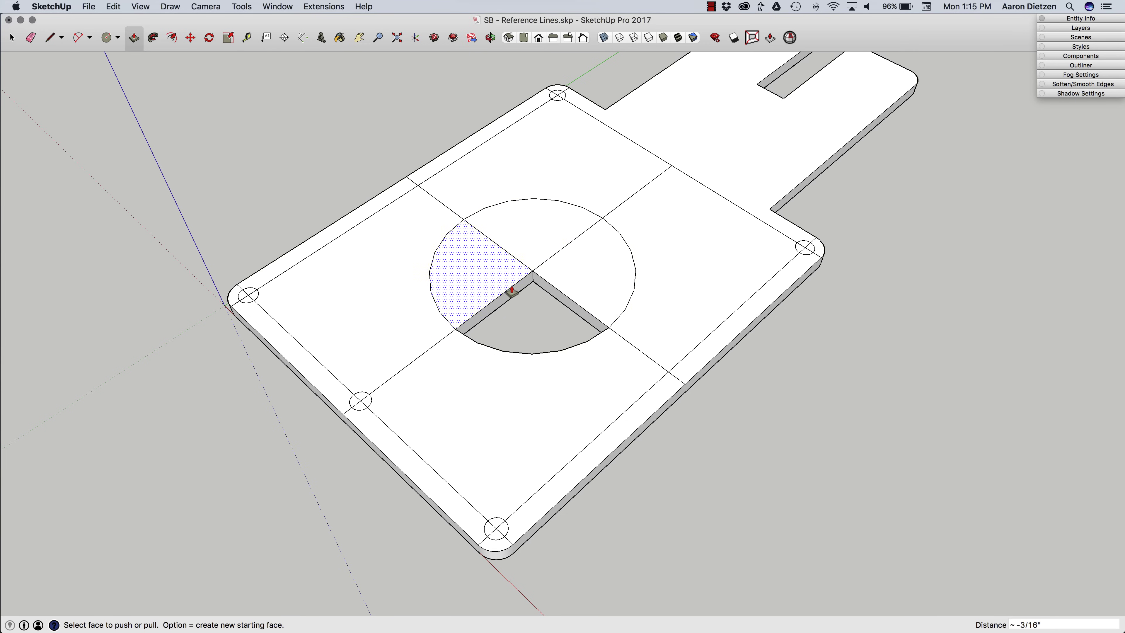
pyautogui.doubleClick(567, 268)
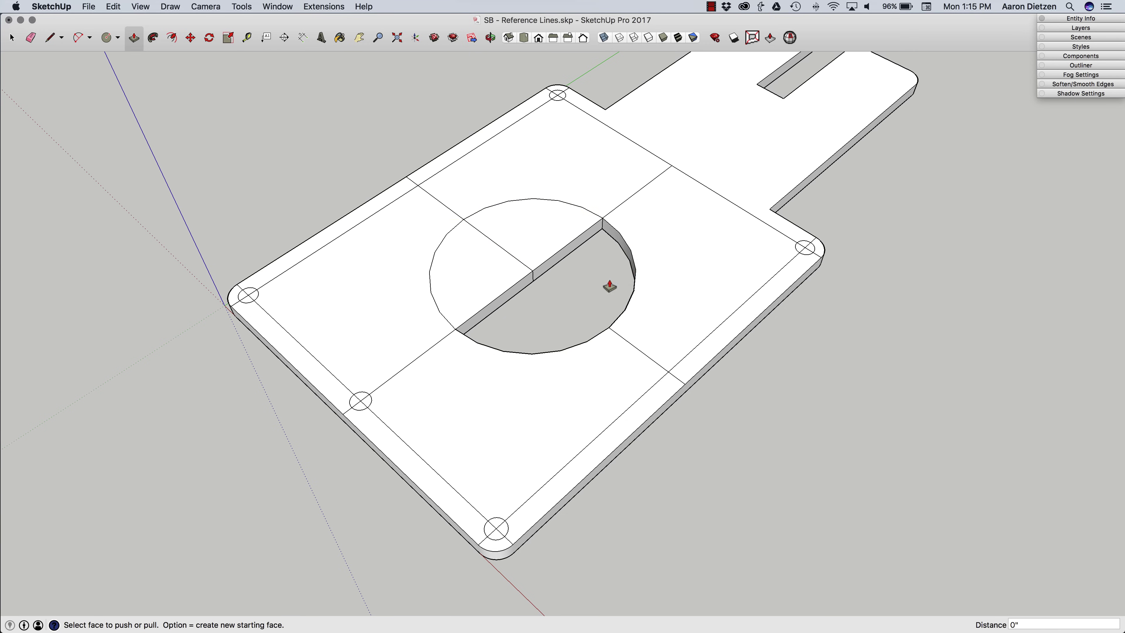
pyautogui.doubleClick(545, 235)
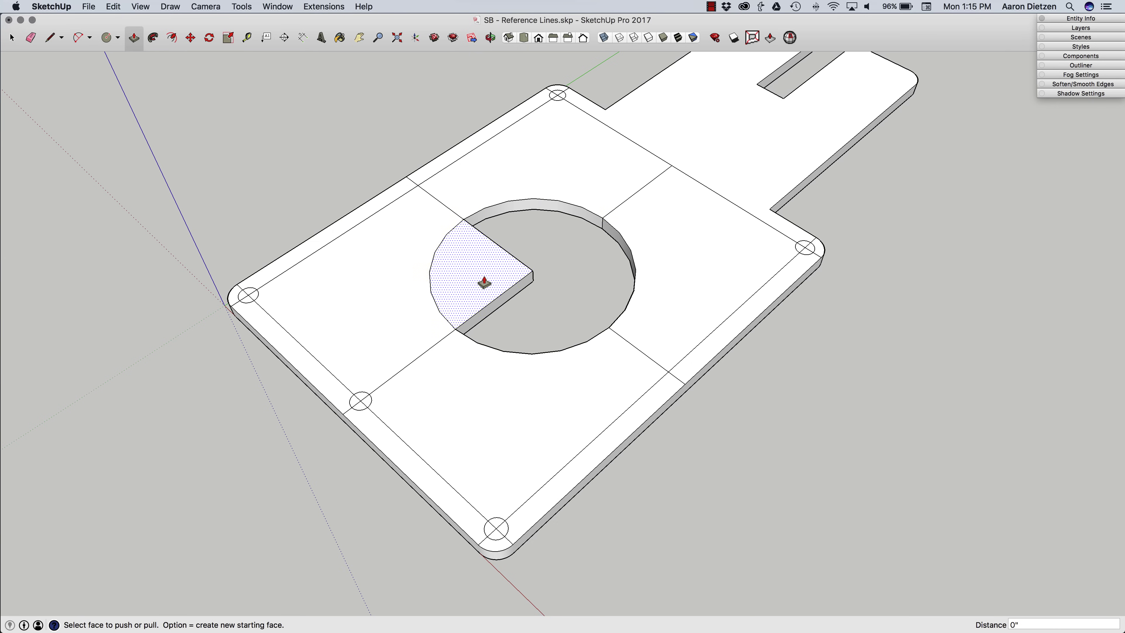
pyautogui.doubleClick(504, 268)
# Step: Erase the four centre-line segments around the central hole and the vertical seam edges on its wall
pyautogui.moveTo(577, 299); pyautogui.dragTo(453, 255, button='middle')
pyautogui.moveTo(502, 219); pyautogui.dragTo(477, 216, button='middle')
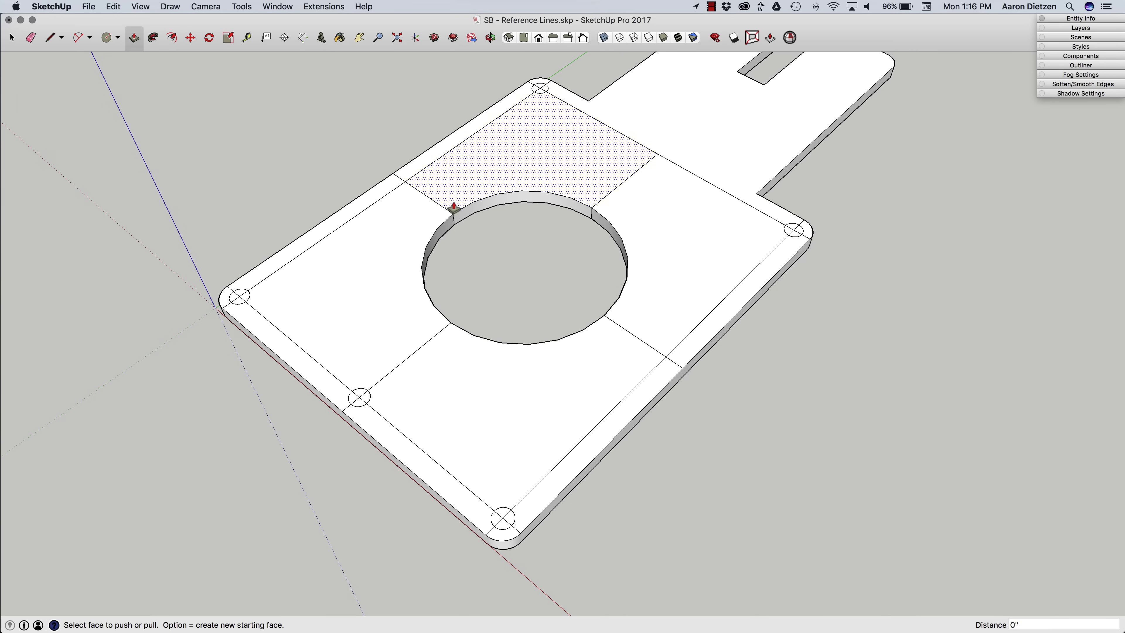
pyautogui.press('e')
pyautogui.click(433, 200)
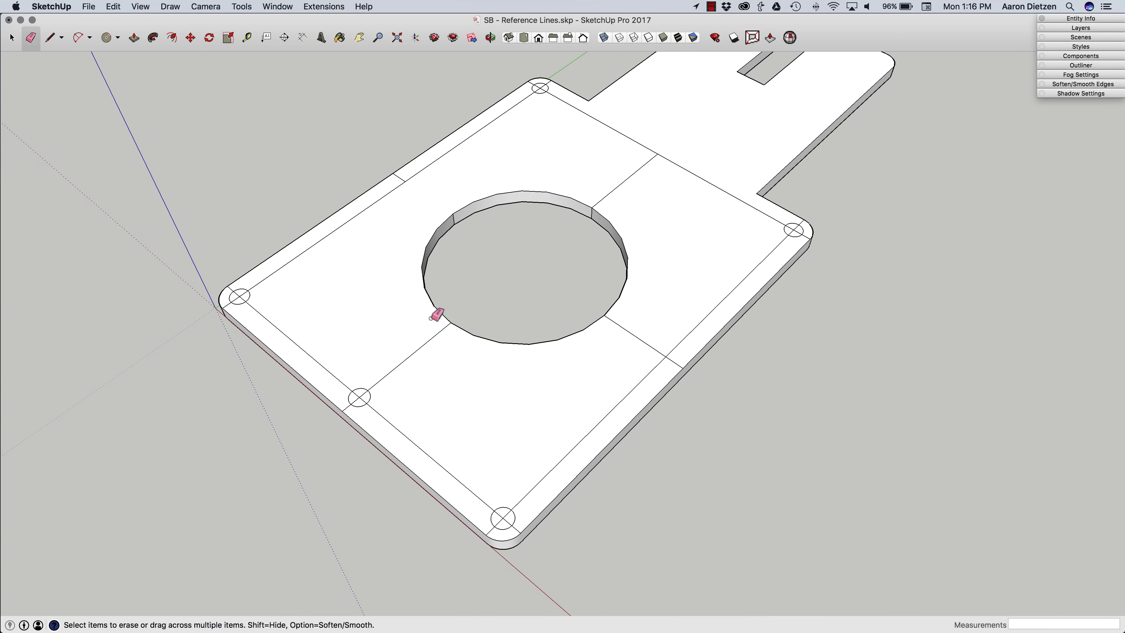
pyautogui.click(426, 343)
pyautogui.click(644, 337)
pyautogui.click(612, 197)
pyautogui.moveTo(372, 226)
pyautogui.mouseDown(button='middle')
pyautogui.moveTo(735, 256)
pyautogui.moveTo(969, 226)
pyautogui.mouseUp(button='middle')
pyautogui.moveTo(578, 274)
pyautogui.mouseDown(button='middle')
pyautogui.moveTo(595, 297)
pyautogui.moveTo(843, 304)
pyautogui.mouseUp(button='middle')
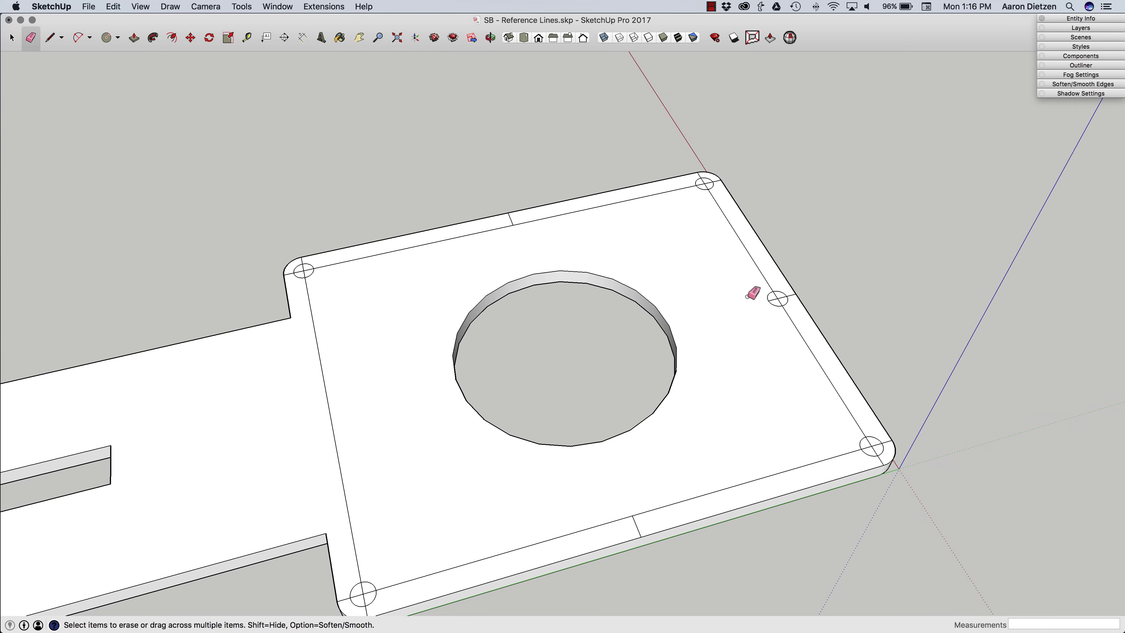
# Step: Erase the reference line segments in and around the nearest corner circle and the middle circle beside the red-axis edge
pyautogui.moveTo(728, 324)
pyautogui.mouseDown(button='middle')
pyautogui.moveTo(289, 402)
pyautogui.moveTo(138, 329)
pyautogui.moveTo(580, 381)
pyautogui.moveTo(516, 349)
pyautogui.moveTo(390, 332)
pyautogui.mouseUp(button='middle')
pyautogui.scroll(5, 614, 452)
pyautogui.moveTo(598, 421); pyautogui.dragTo(601, 416, button='middle')
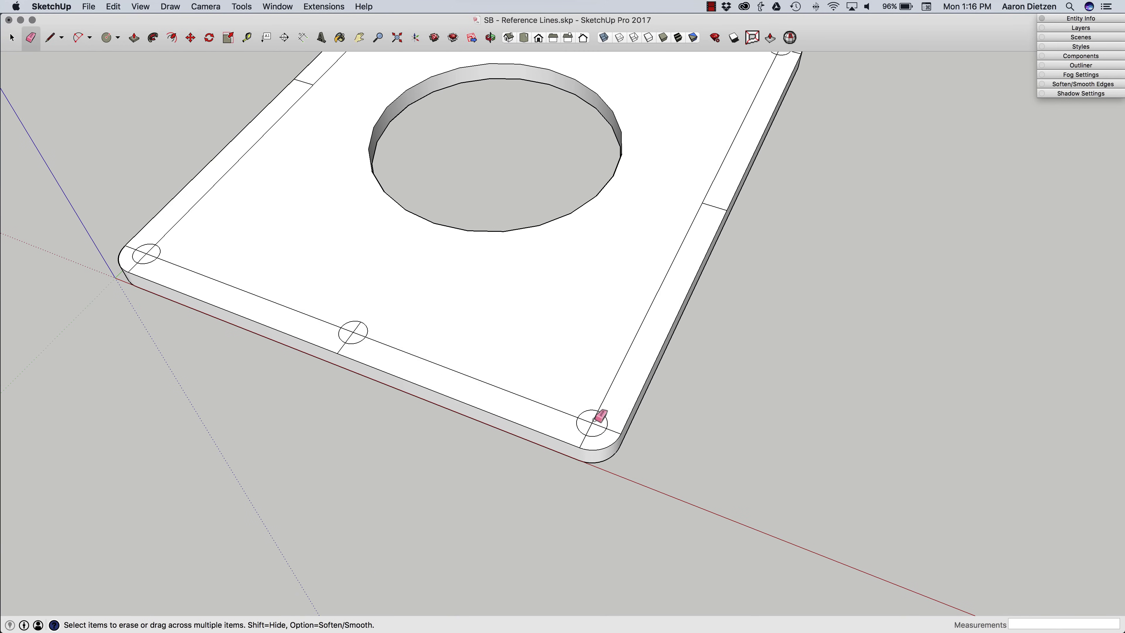
pyautogui.moveTo(596, 420); pyautogui.dragTo(573, 410)
pyautogui.click(573, 411)
pyautogui.click(584, 443)
pyautogui.click(611, 430)
pyautogui.click(602, 404)
pyautogui.moveTo(361, 336); pyautogui.dragTo(328, 321)
pyautogui.click(343, 347)
# Step: Push/Pull the middle circle by the red-axis edge and the nearest corner circle through the plate to make two holes
pyautogui.press('p')
pyautogui.doubleClick(353, 332)
pyautogui.doubleClick(592, 421)
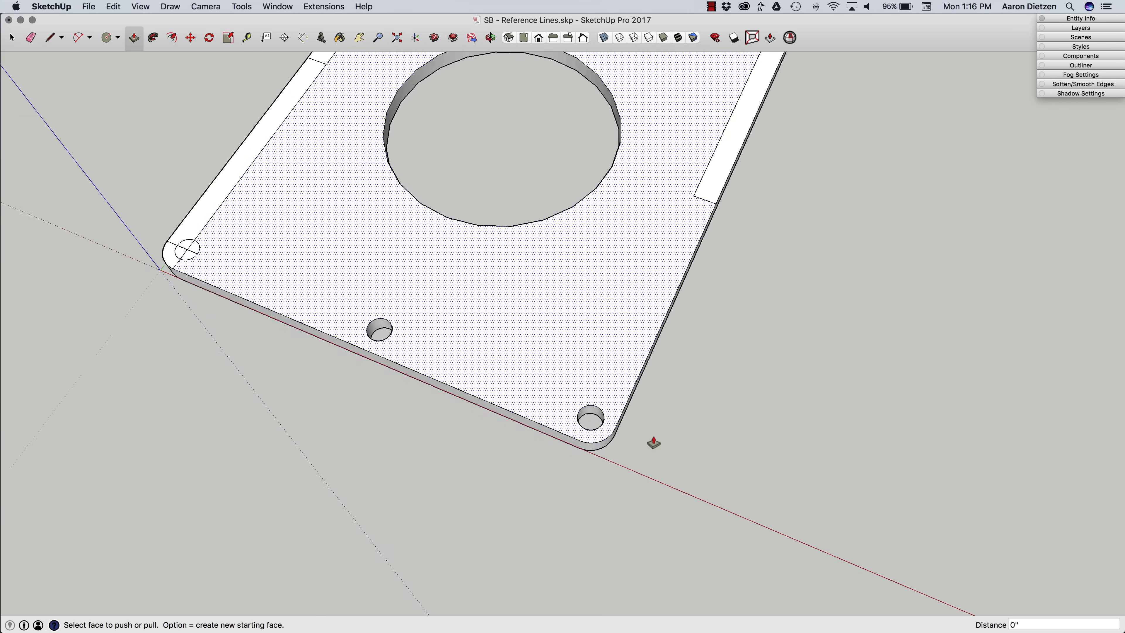
# Step: Revert the document to its last saved version, discarding all current changes
pyautogui.moveTo(593, 355); pyautogui.dragTo(397, 294, button='middle')
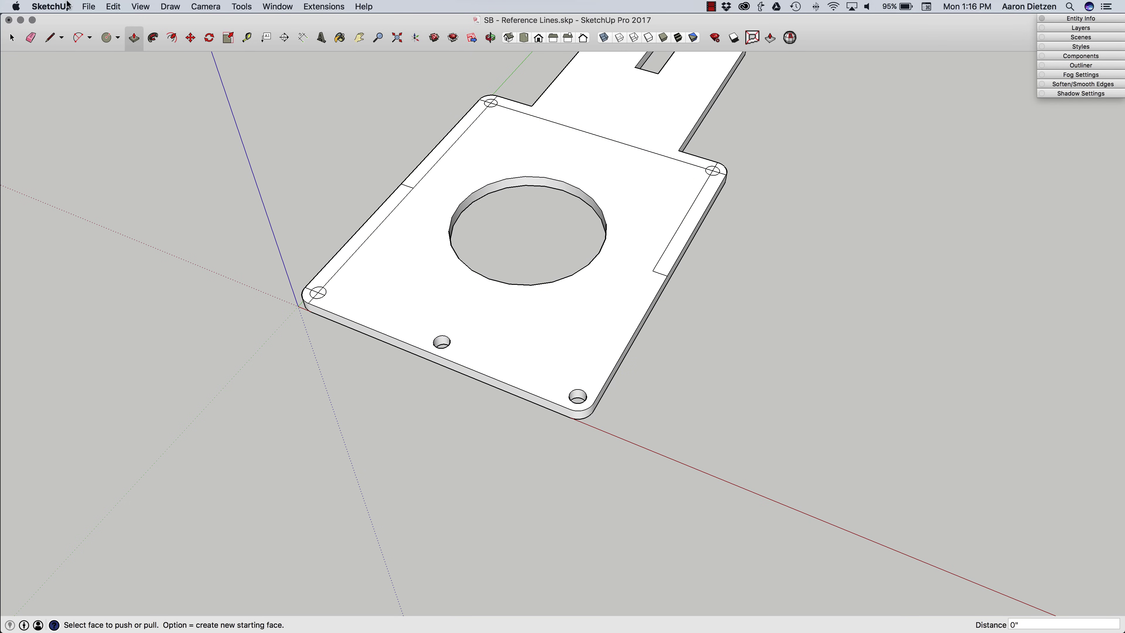
pyautogui.click(88, 6)
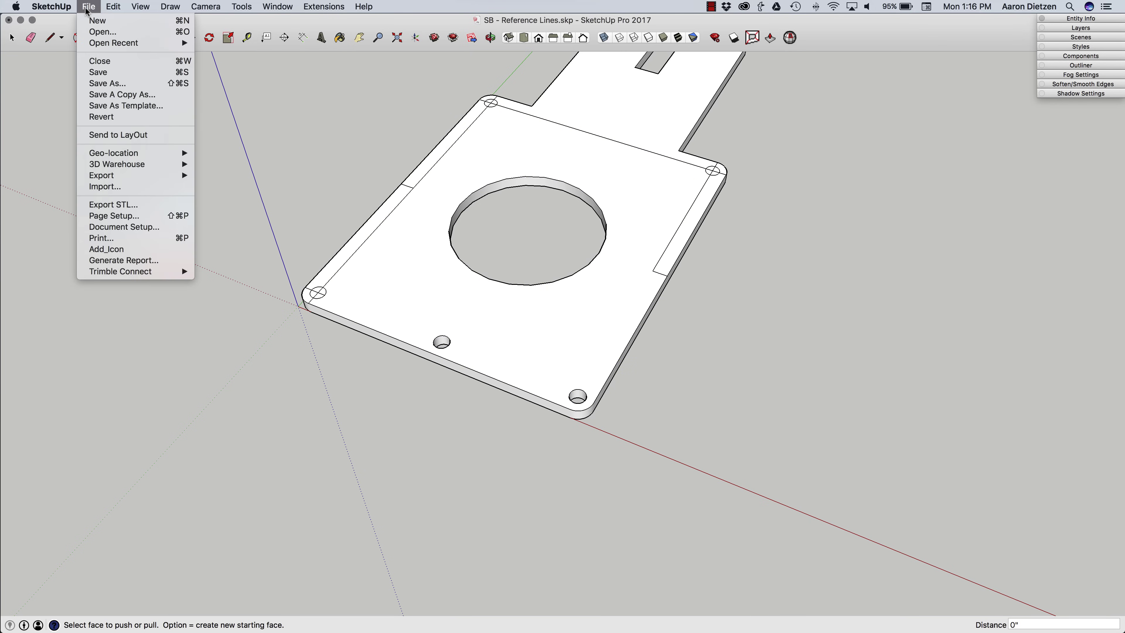
pyautogui.click(117, 117)
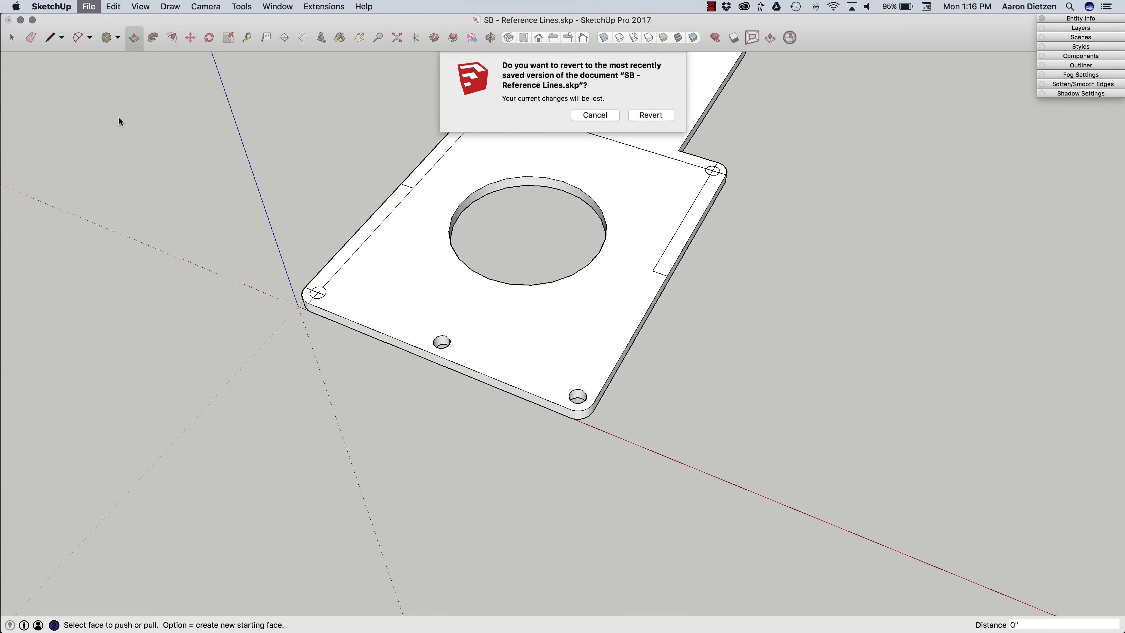
pyautogui.click(641, 117)
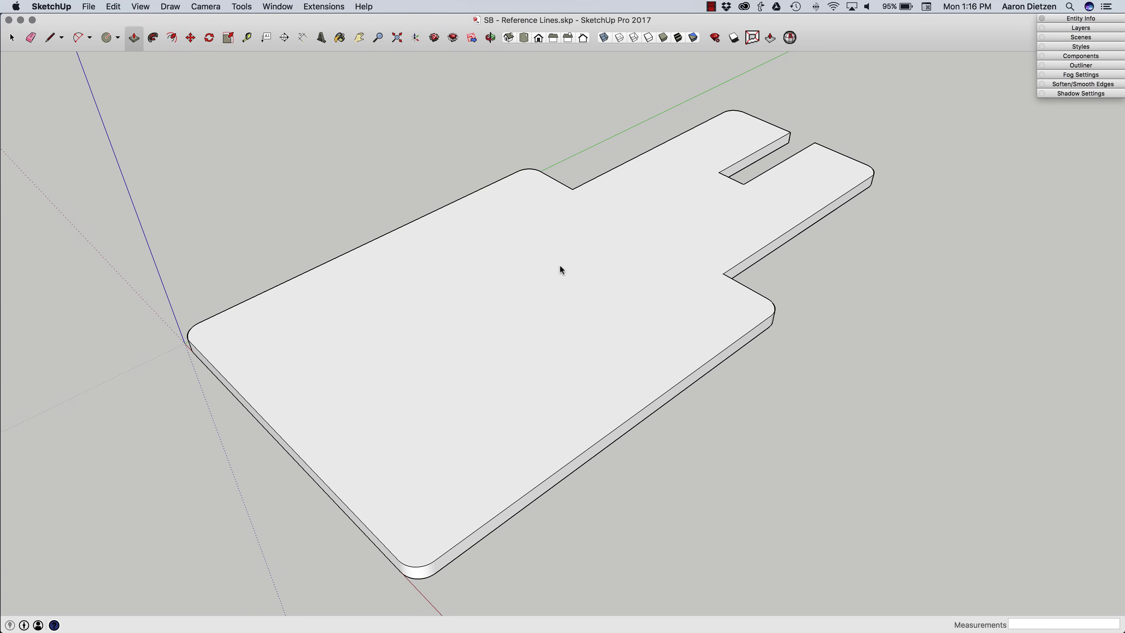
# Step: With the Tape Measure, place guide lines 1/4" inside all four sides of the plate's wide rectangular section
pyautogui.click(247, 39)
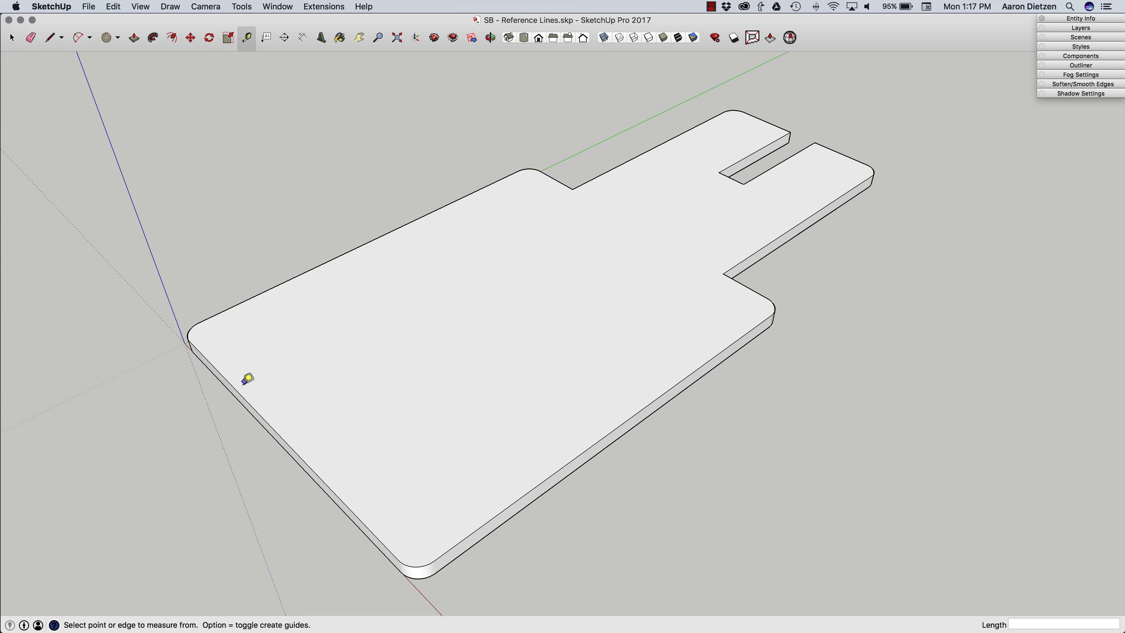
pyautogui.click(239, 393)
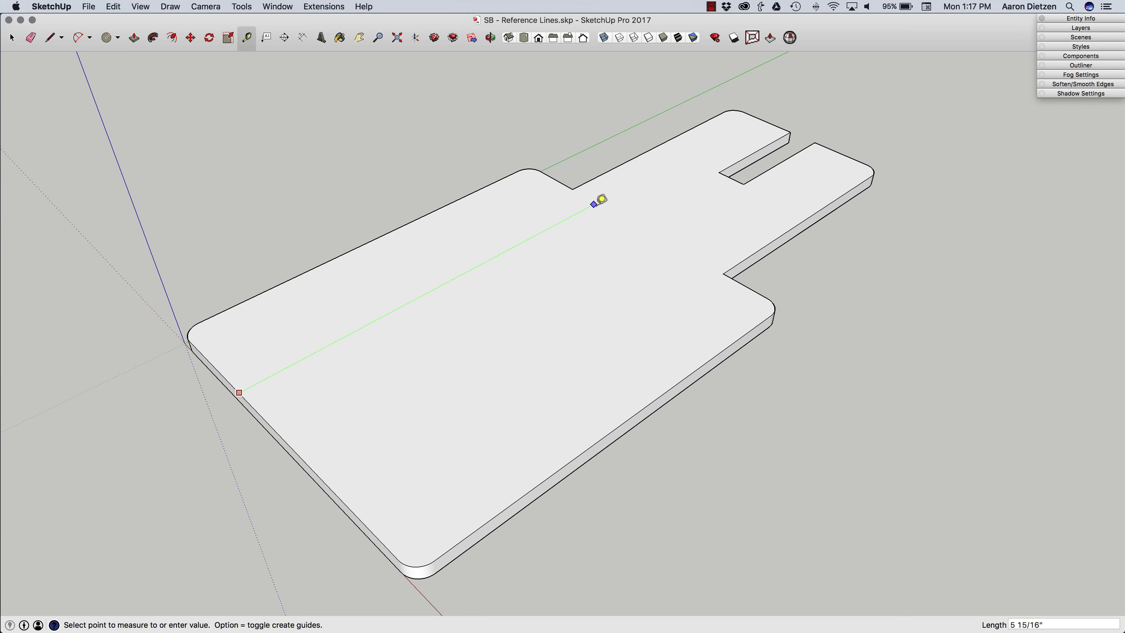
pyautogui.press('Escape')
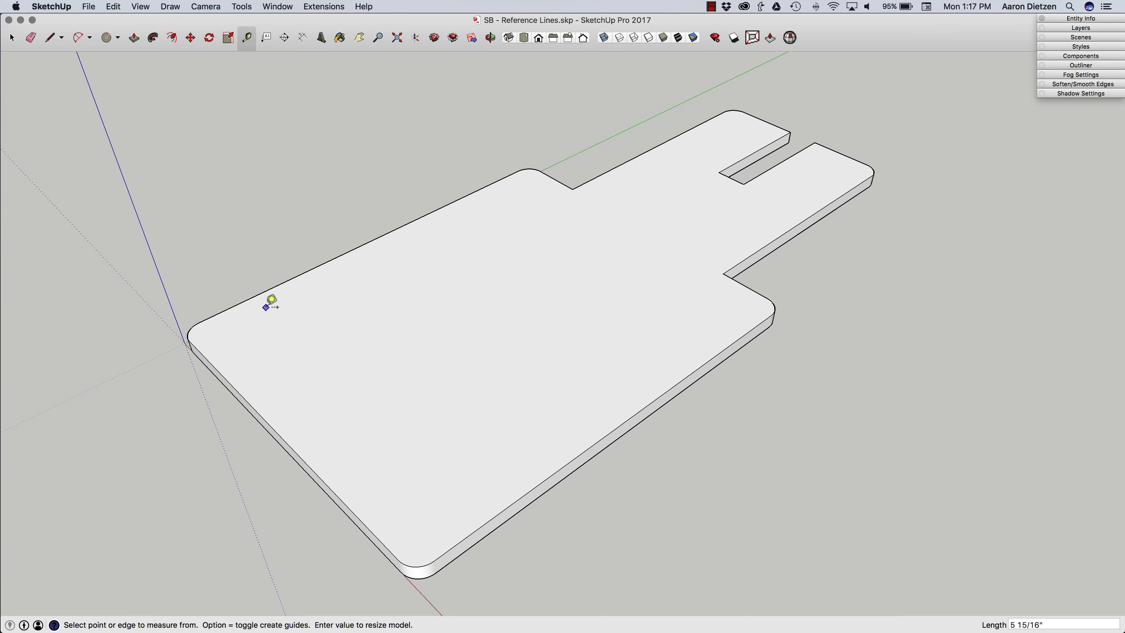
pyautogui.click(207, 356)
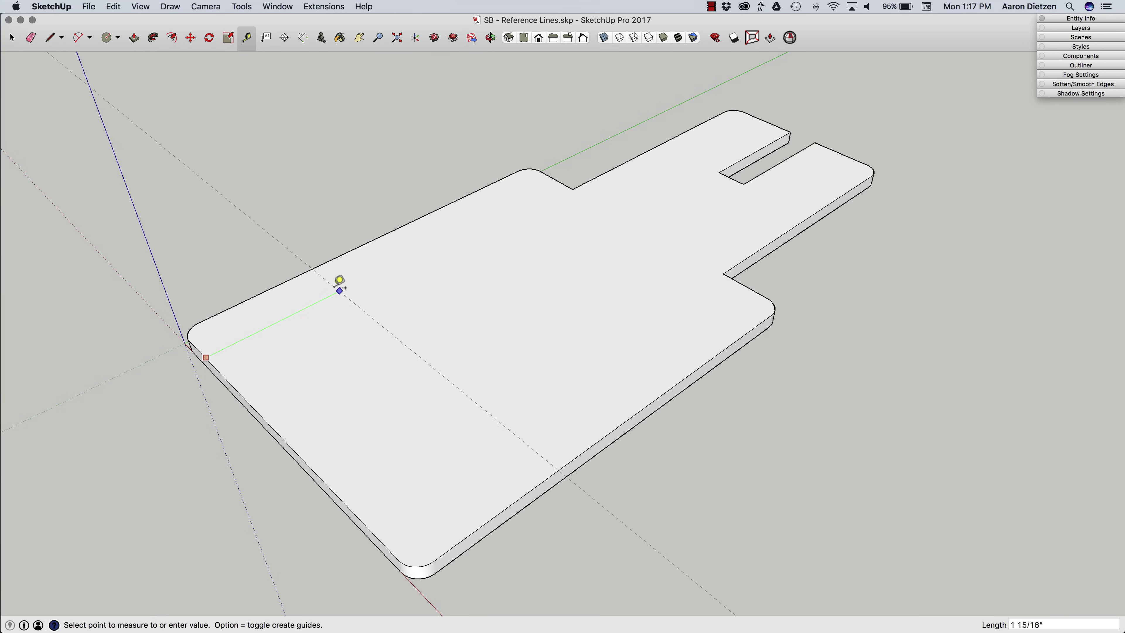
pyautogui.click(200, 322)
pyautogui.click(266, 287)
pyautogui.click(198, 338)
pyautogui.click(557, 180)
pyautogui.click(519, 170)
pyautogui.click(709, 360)
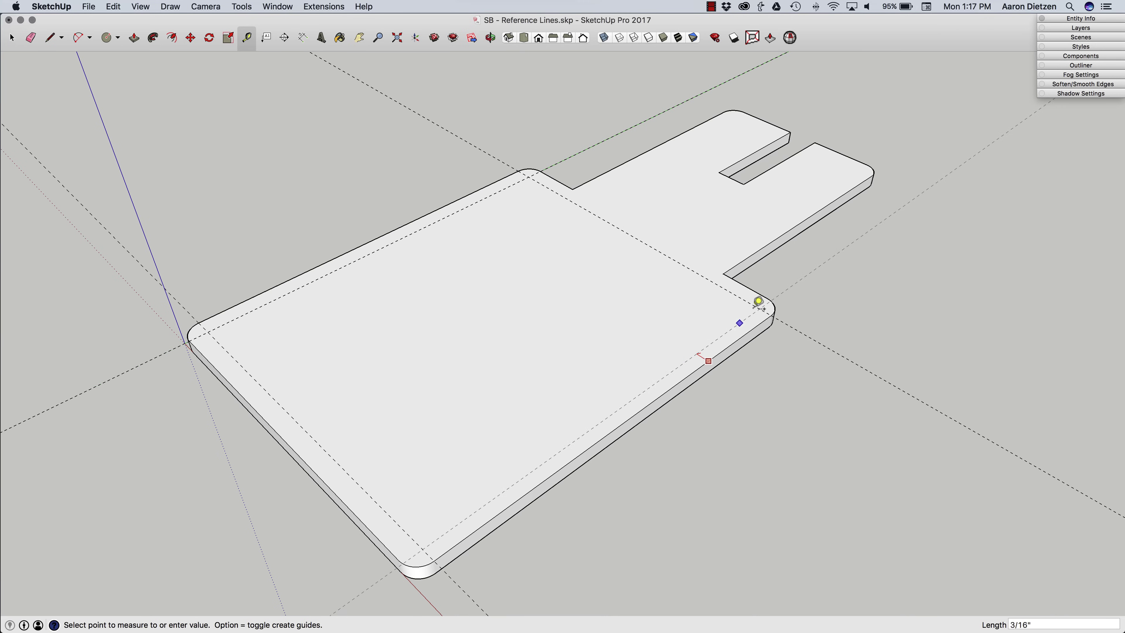
pyautogui.click(767, 298)
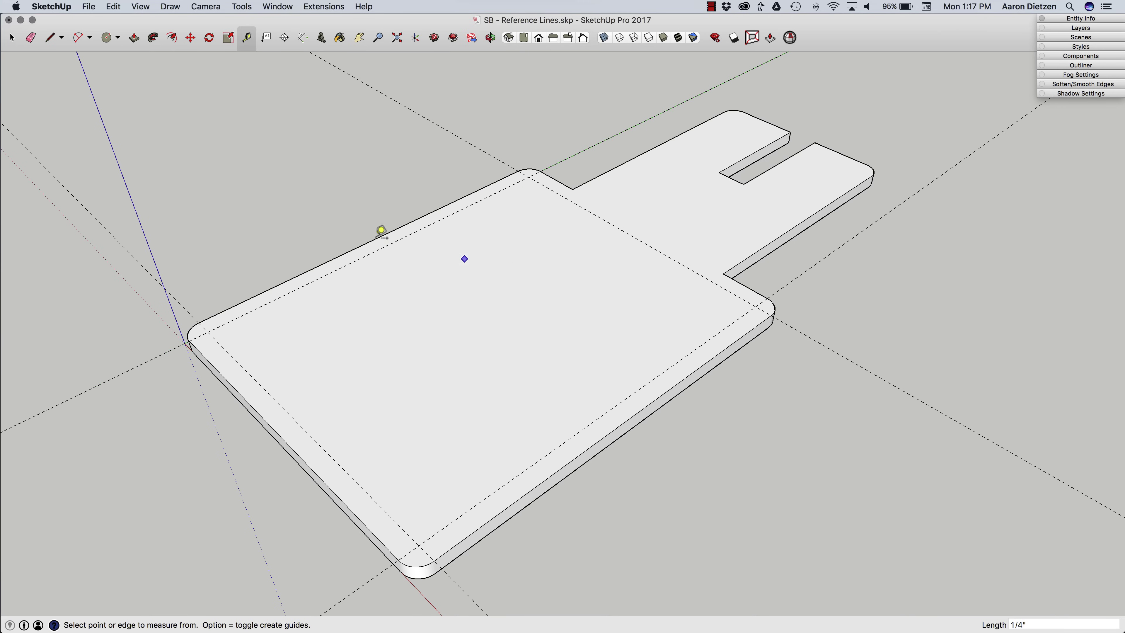
# Step: Add a lengthwise guide 2 1/2" from the green-axis side edge and a guide point 2 3/4" along it from the rear cross guide
pyautogui.click(351, 250)
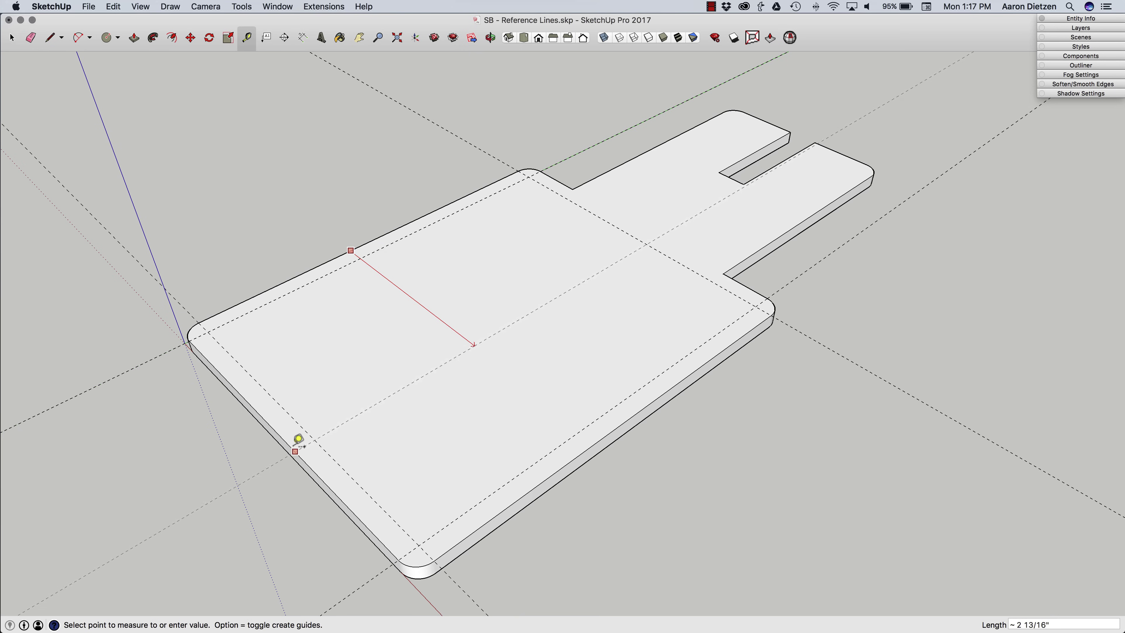
pyautogui.click(278, 437)
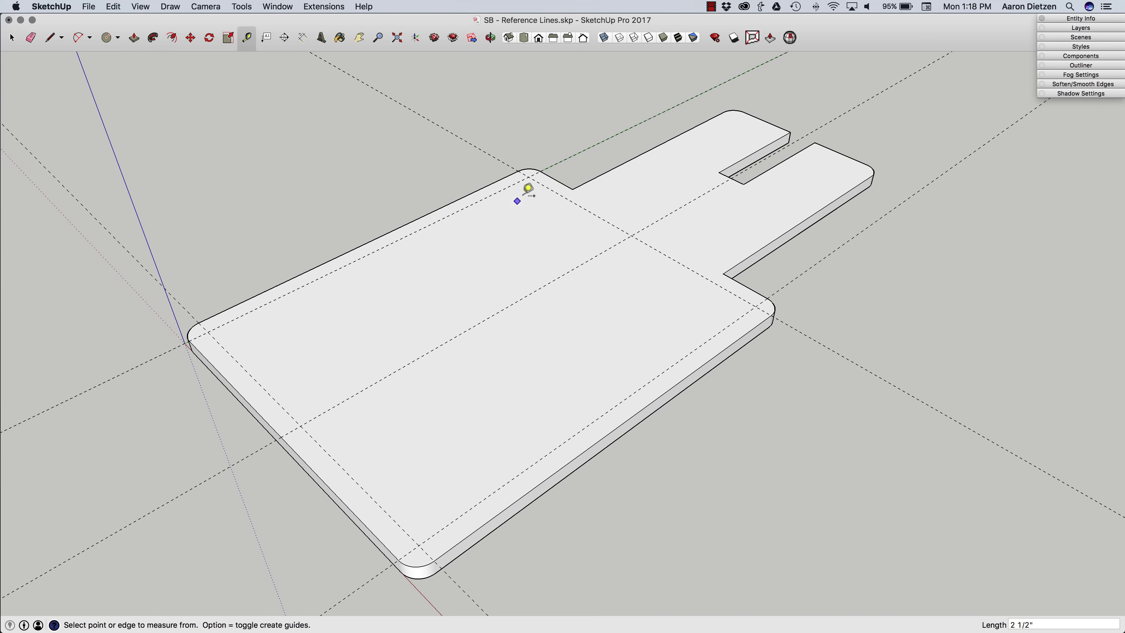
pyautogui.click(632, 235)
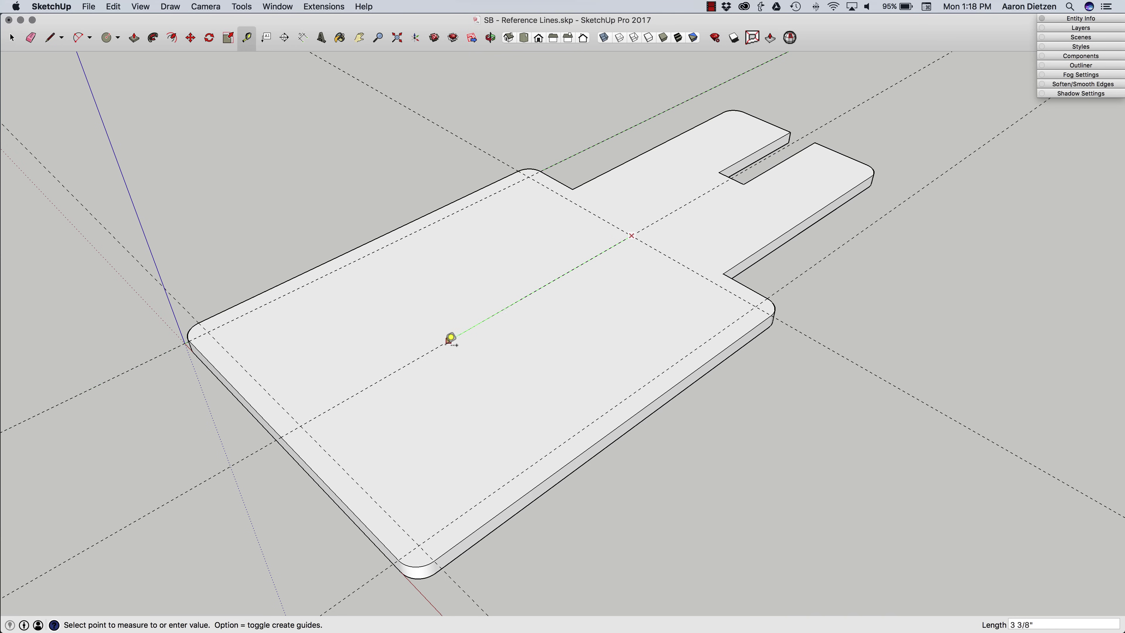
pyautogui.click(634, 231)
pyautogui.click(487, 317)
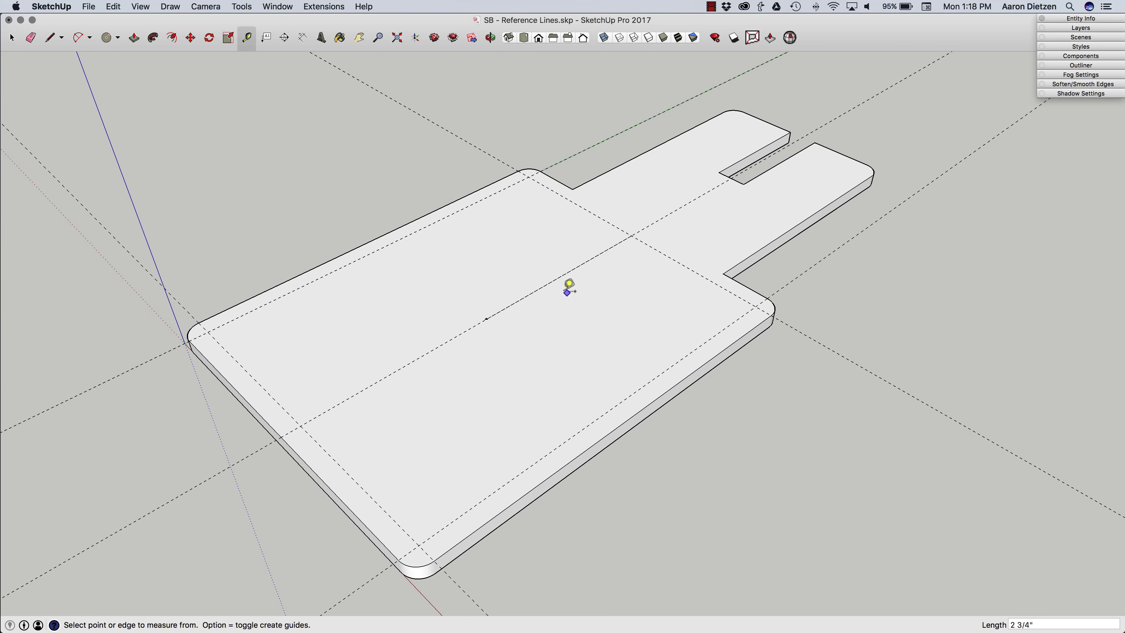
# Step: Draw a circle with a 1/16" radius at the guide intersection in the plate's nearest corner
pyautogui.moveTo(568, 288); pyautogui.dragTo(497, 330, button='middle')
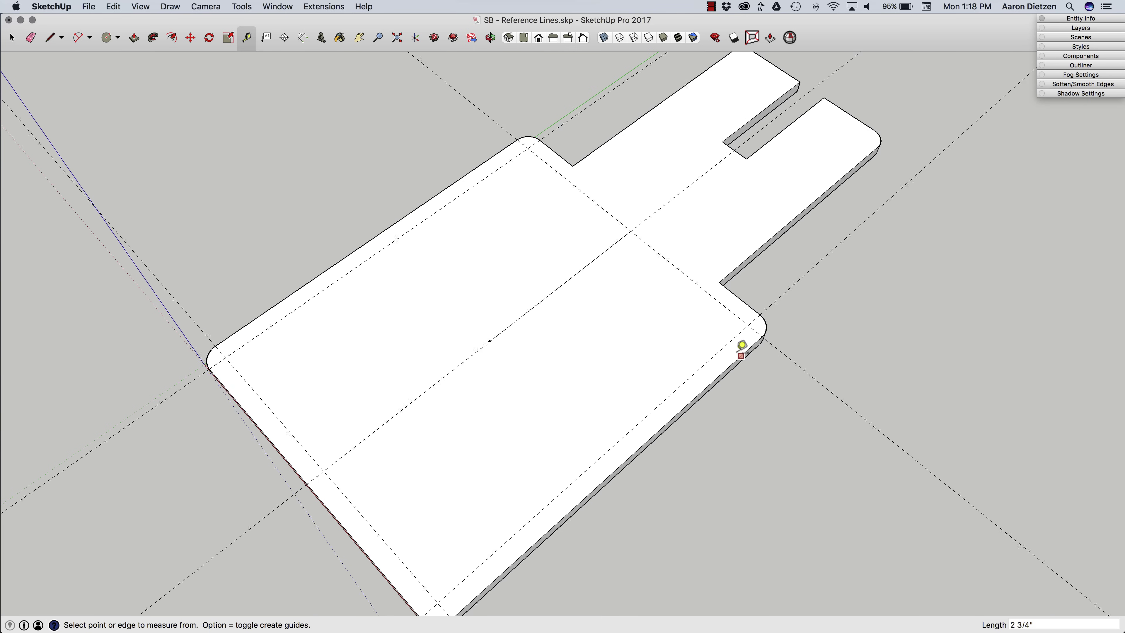
pyautogui.scroll(-1, 733, 352)
pyautogui.scroll(-1, 635, 288)
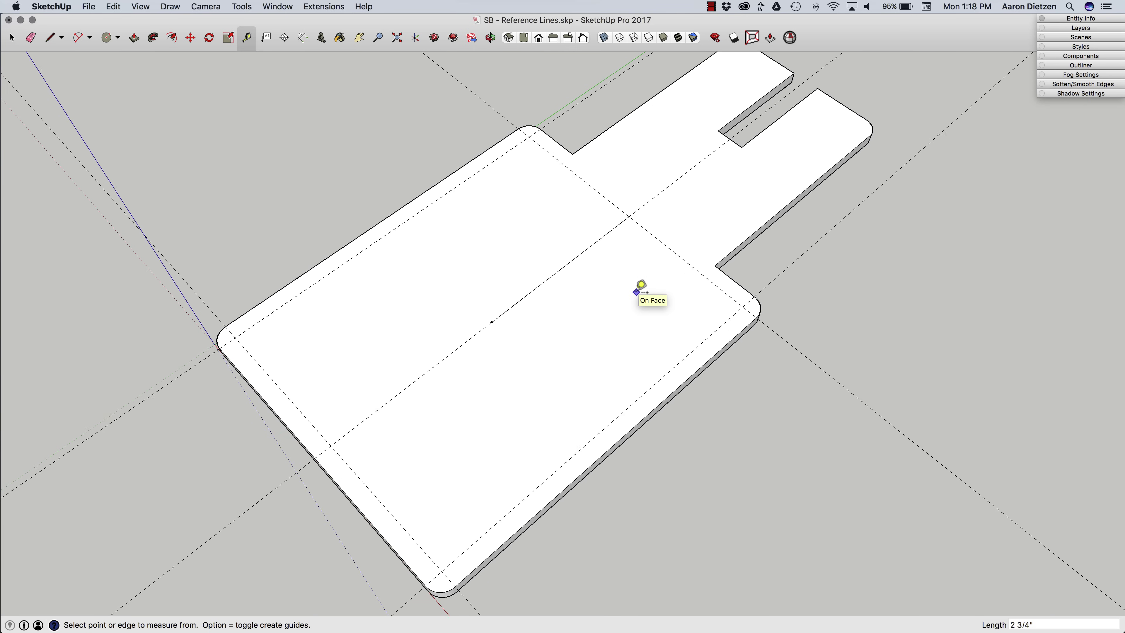
pyautogui.moveTo(620, 308); pyautogui.dragTo(618, 285, button='middle')
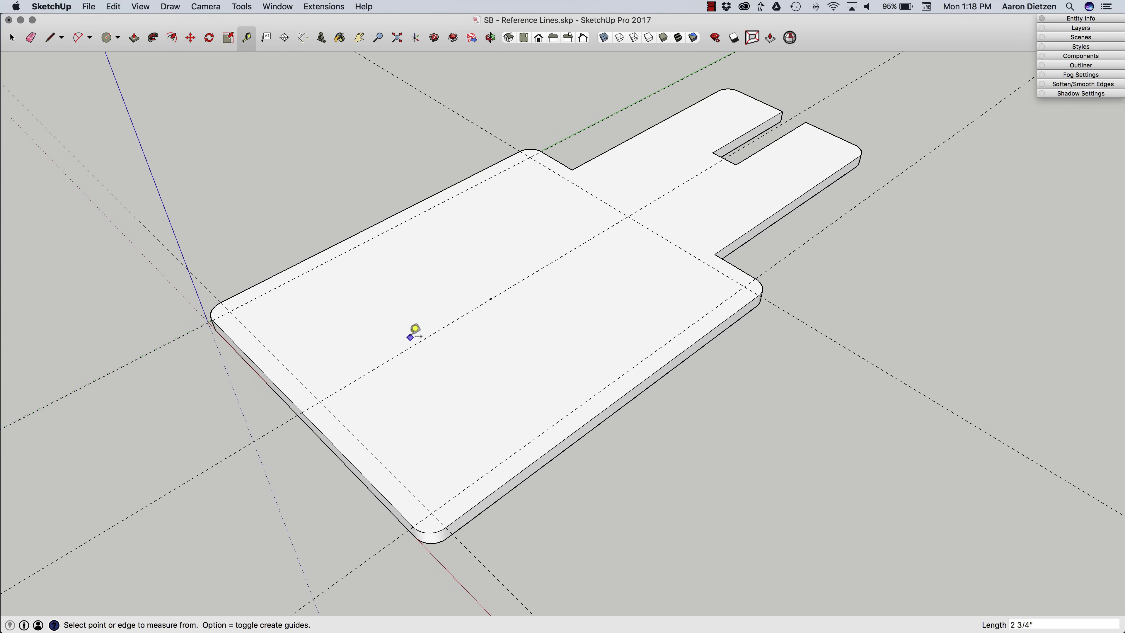
pyautogui.press('c')
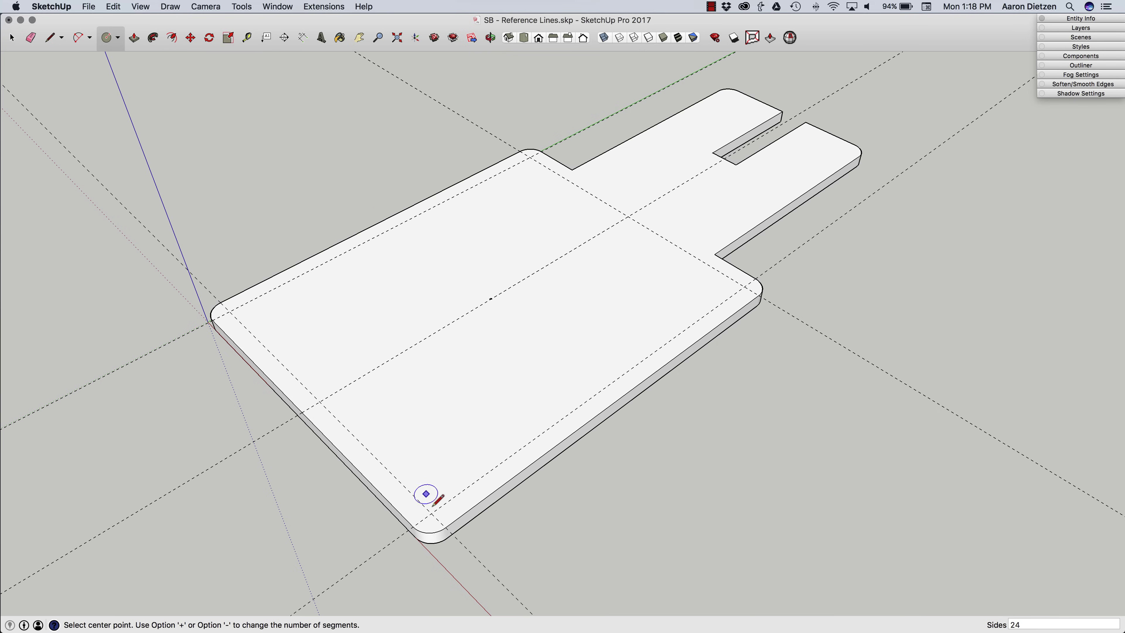
pyautogui.click(431, 513)
pyautogui.scroll(2, 431, 513)
pyautogui.write('1/16')
pyautogui.press('Return')
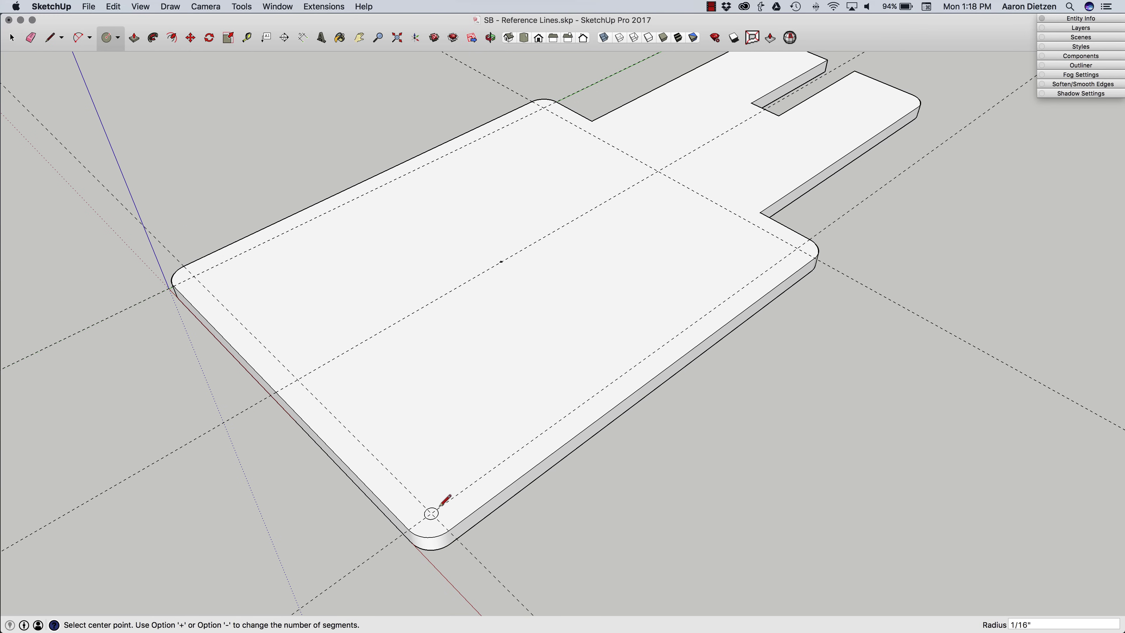
# Step: Draw 1/8" radius circles at the guide intersections midway along the red-axis edge and in the corner by the origin
pyautogui.click(297, 380)
pyautogui.write('1/8')
pyautogui.press('Return')
pyautogui.click(194, 276)
pyautogui.write('1/8')
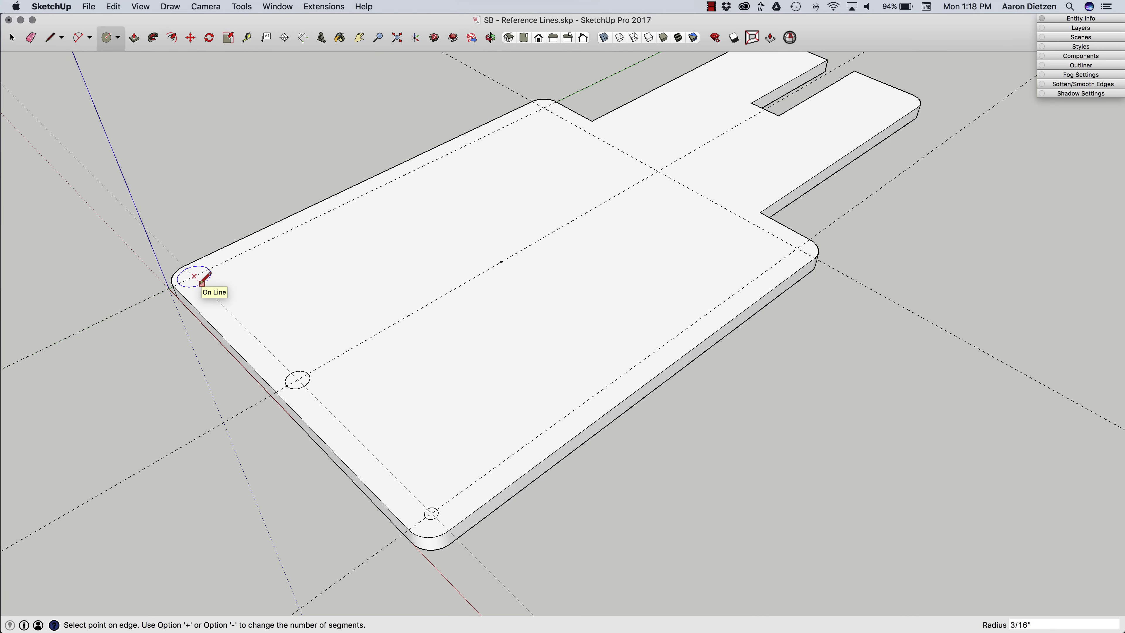
pyautogui.press('Return')
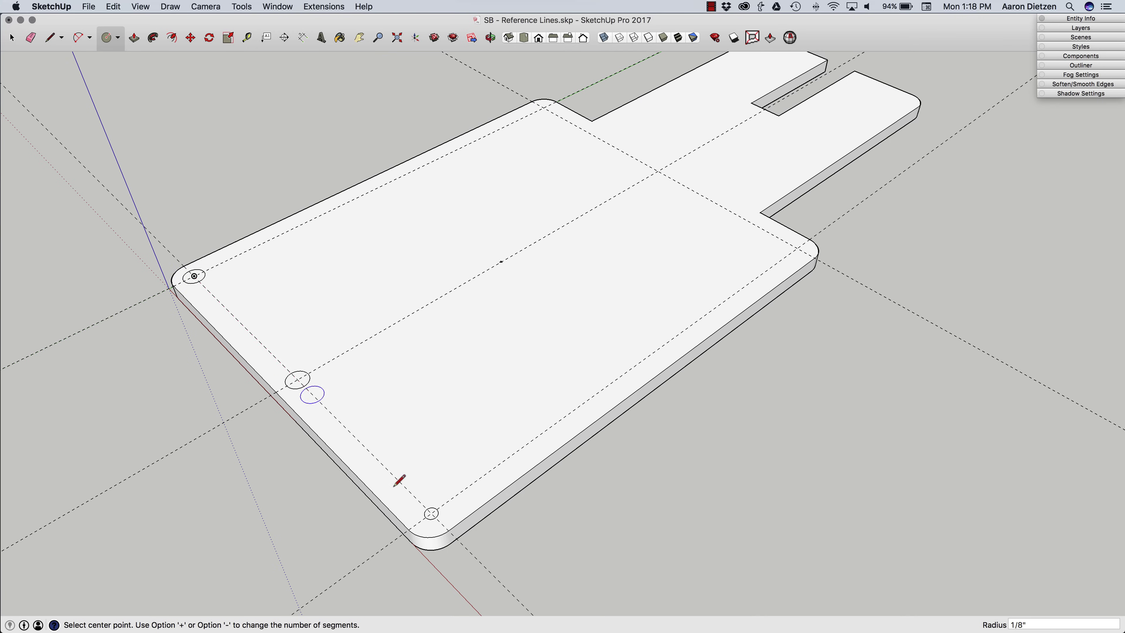
# Step: Draw 1/8" radius circles at the guide intersections in the nearest corner and the two rear corners of the wide section
pyautogui.click(431, 513)
pyautogui.click(440, 522)
pyautogui.click(797, 250)
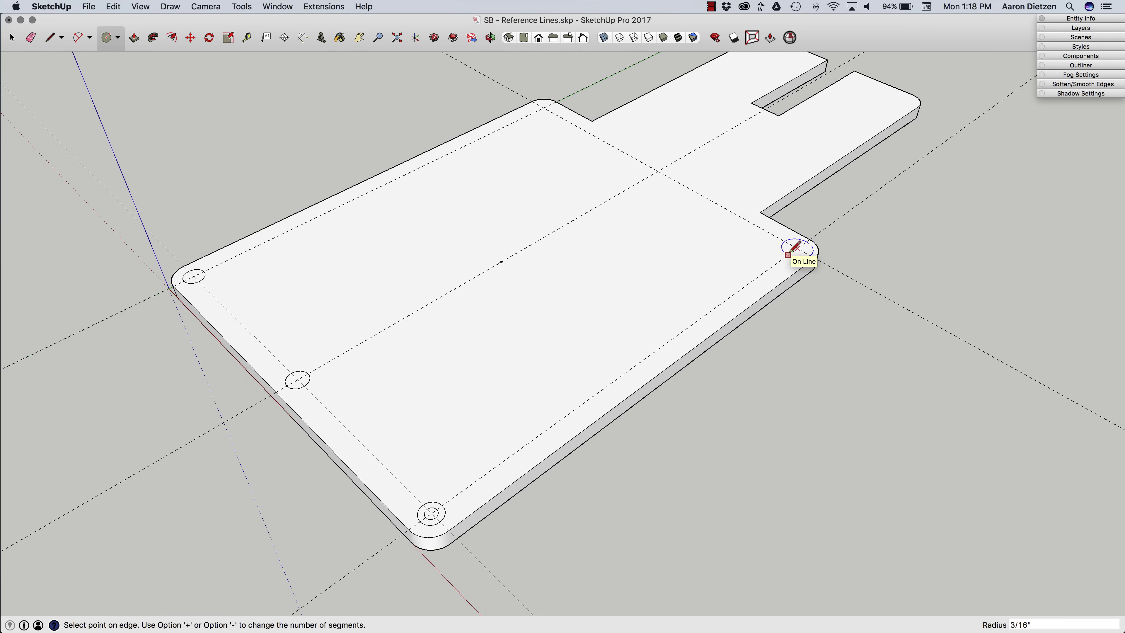
pyautogui.scroll(2, 788, 255)
pyautogui.click(789, 252)
pyautogui.moveTo(496, 97); pyautogui.dragTo(500, 131, button='middle')
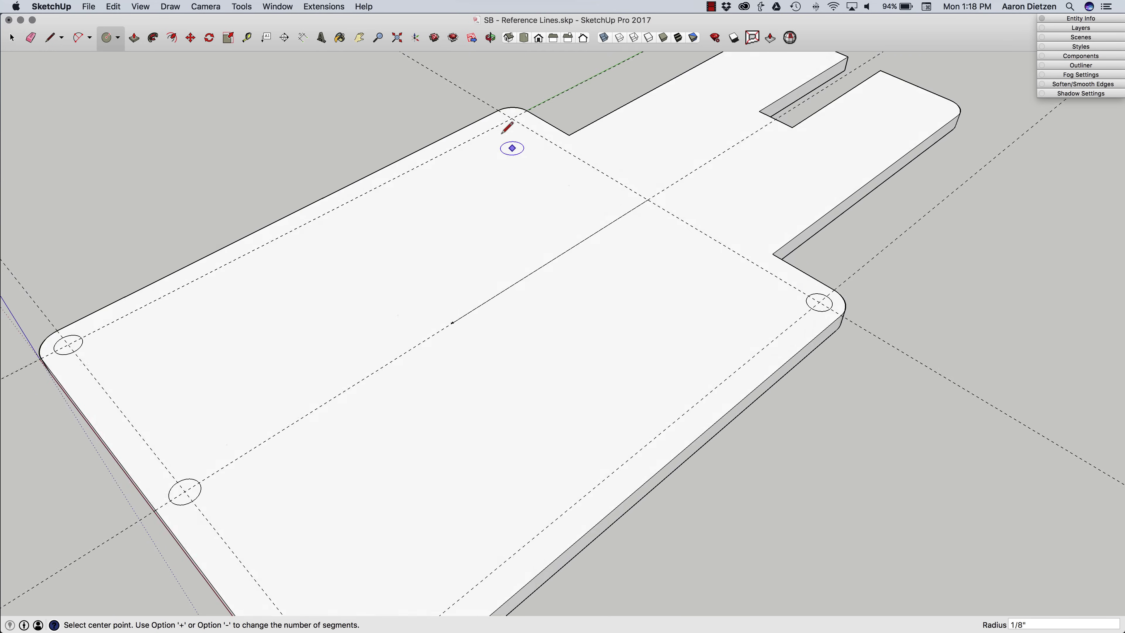
pyautogui.click(513, 118)
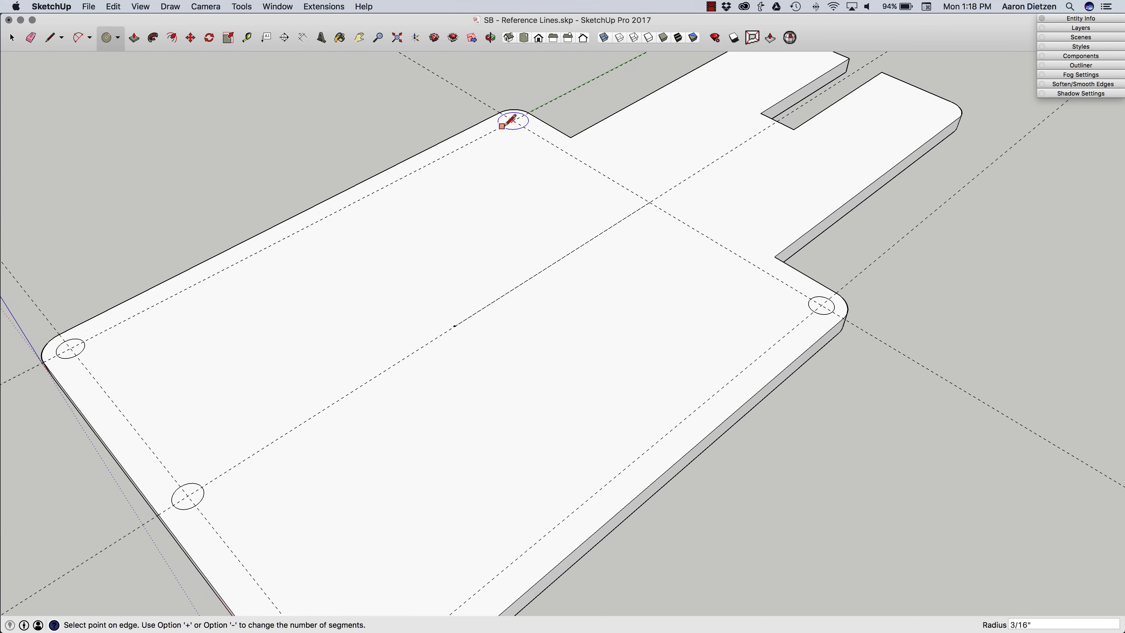
pyautogui.click(515, 118)
# Step: Draw a large circle with a radius of about 1 9/16" centred on the guide point
pyautogui.click(455, 326)
pyautogui.click(363, 244)
pyautogui.scroll(-4, 551, 329)
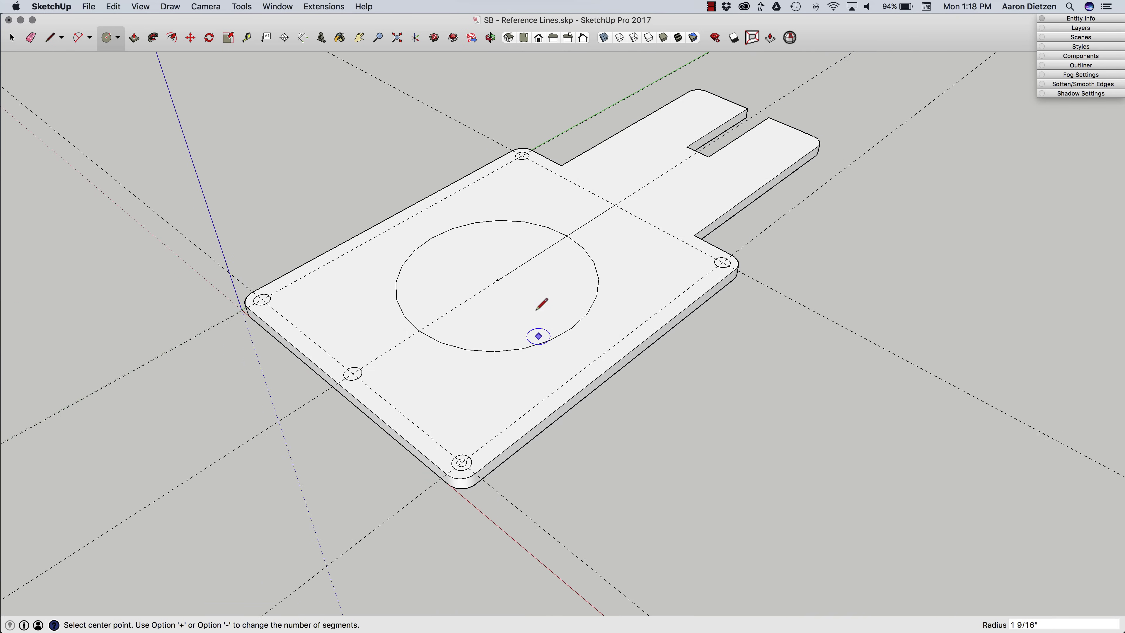
# Step: Push/Pull the large central circle and the two rear corner circles down through the full plate thickness to cut holes
pyautogui.moveTo(535, 307); pyautogui.dragTo(533, 295, button='middle')
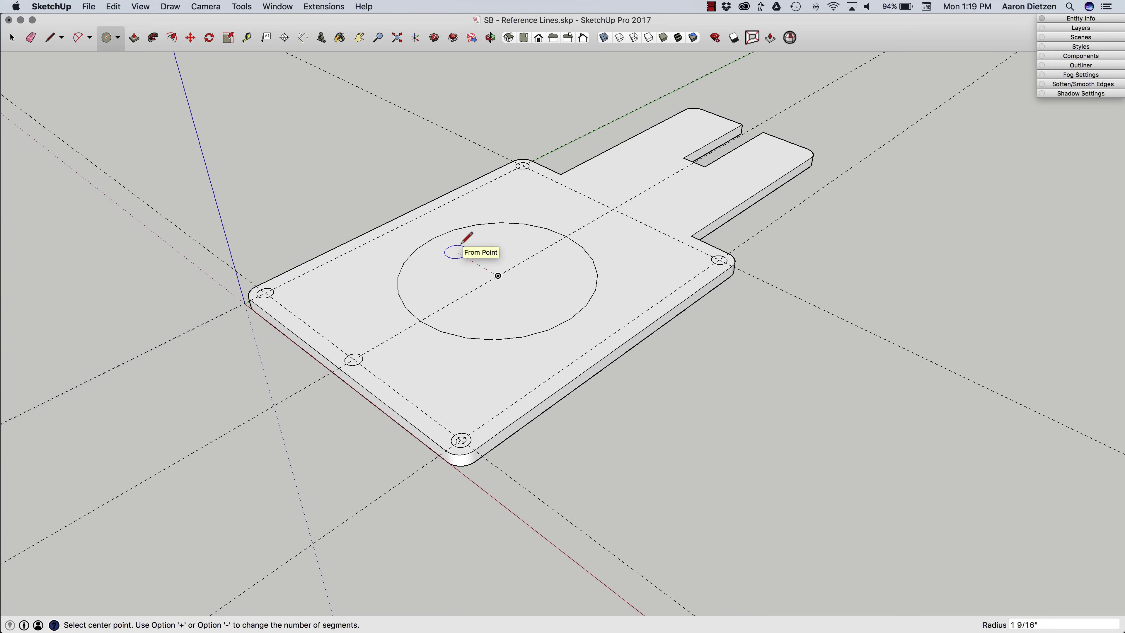
pyautogui.press('p')
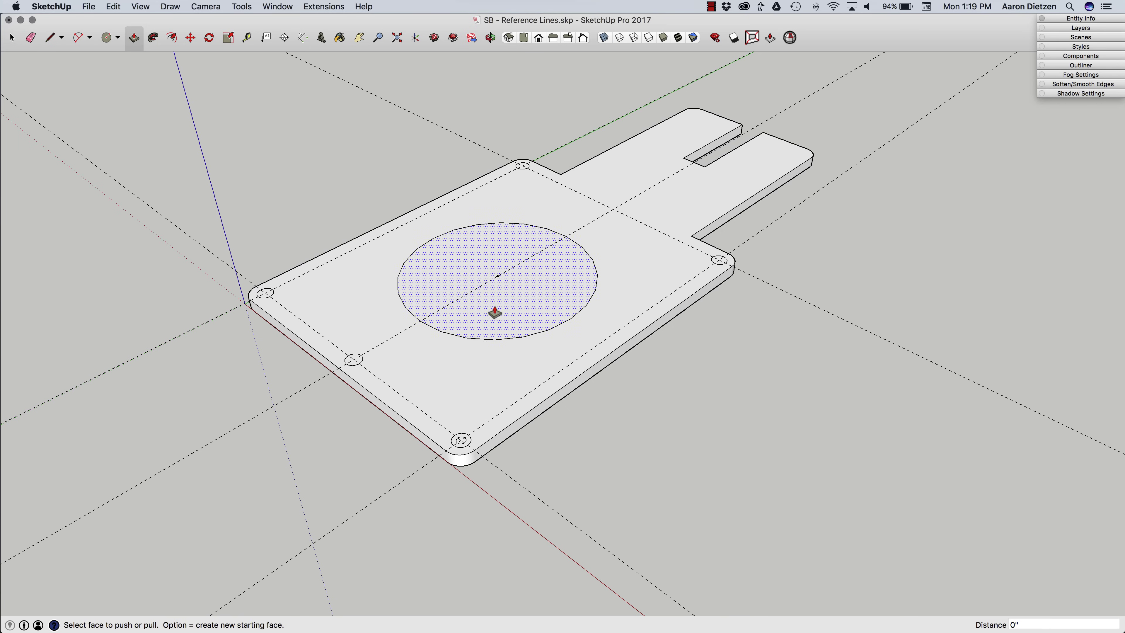
pyautogui.moveTo(495, 312); pyautogui.dragTo(572, 396)
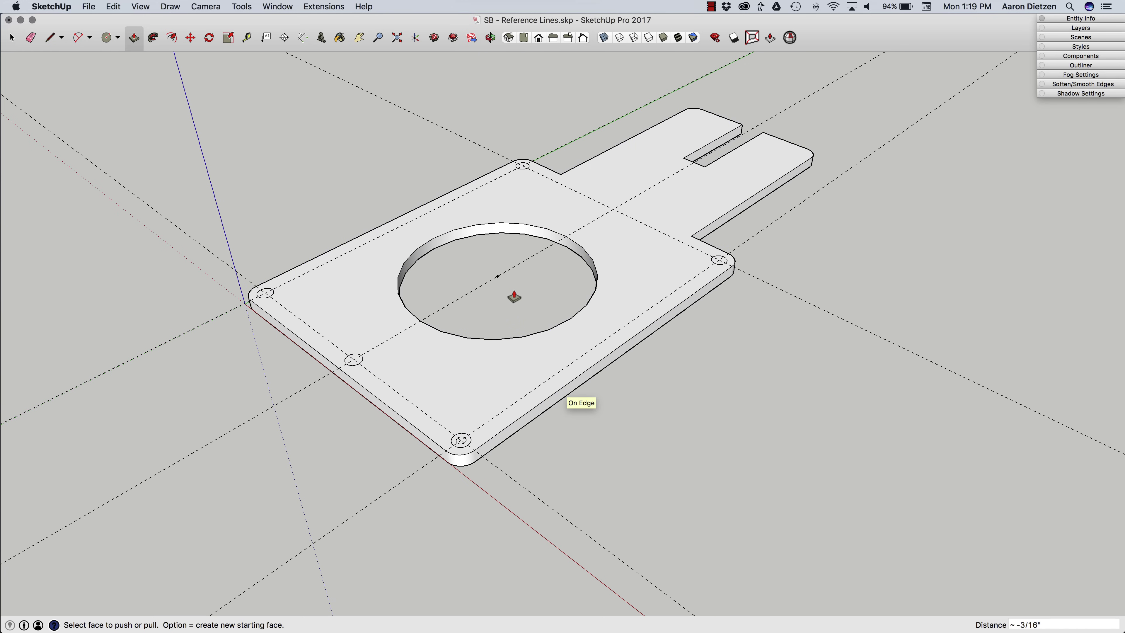
pyautogui.moveTo(513, 296); pyautogui.dragTo(598, 303, button='middle')
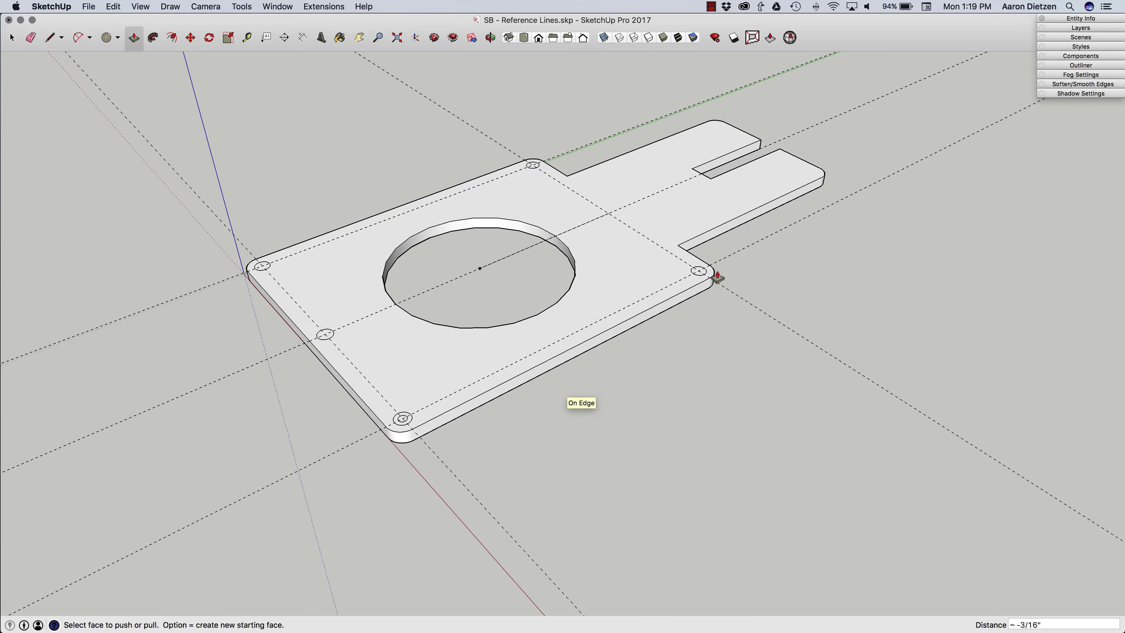
pyautogui.moveTo(701, 321); pyautogui.dragTo(613, 231, button='middle')
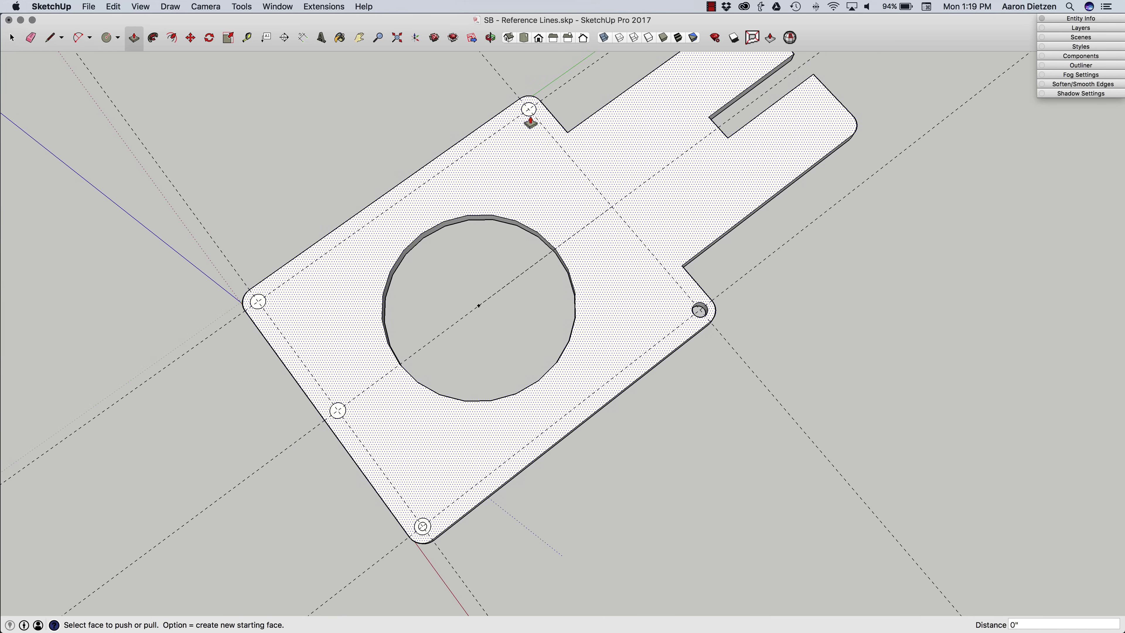
pyautogui.moveTo(528, 111)
pyautogui.mouseDown(button='middle')
pyautogui.moveTo(495, 218)
pyautogui.moveTo(498, 291)
pyautogui.moveTo(410, 274)
pyautogui.moveTo(437, 266)
pyautogui.mouseUp(button='middle')
# Step: Erase the small inner circle in the nearest corner, and Push/Pull that corner's circle and the middle red-axis edge circle through the plate
pyautogui.press('e')
pyautogui.press('p')
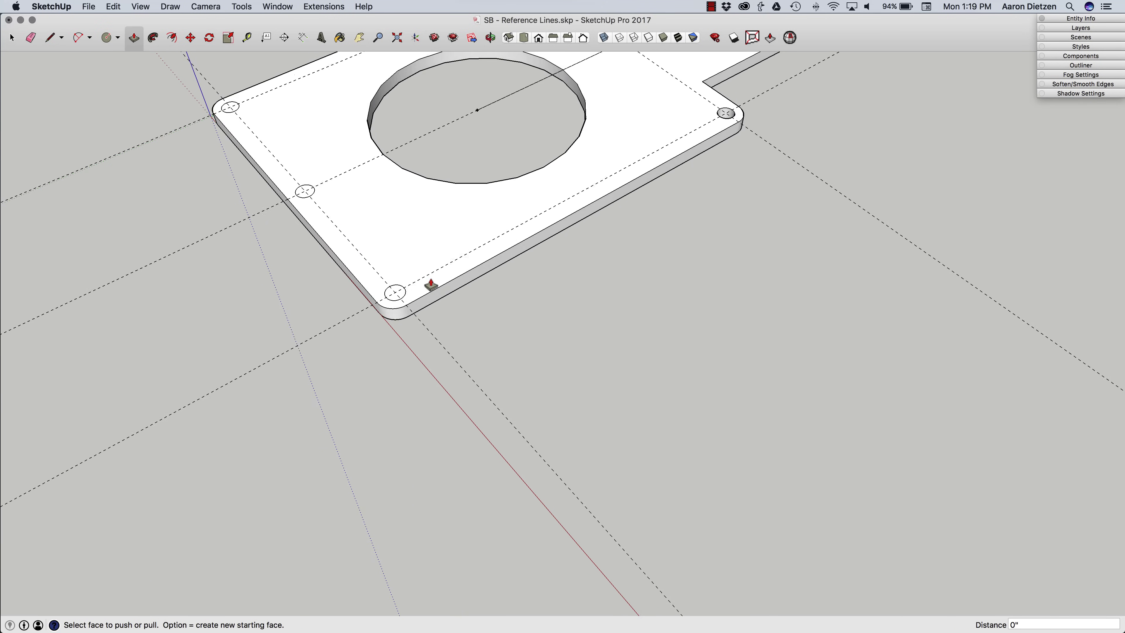
pyautogui.moveTo(326, 269); pyautogui.dragTo(316, 231, button='middle')
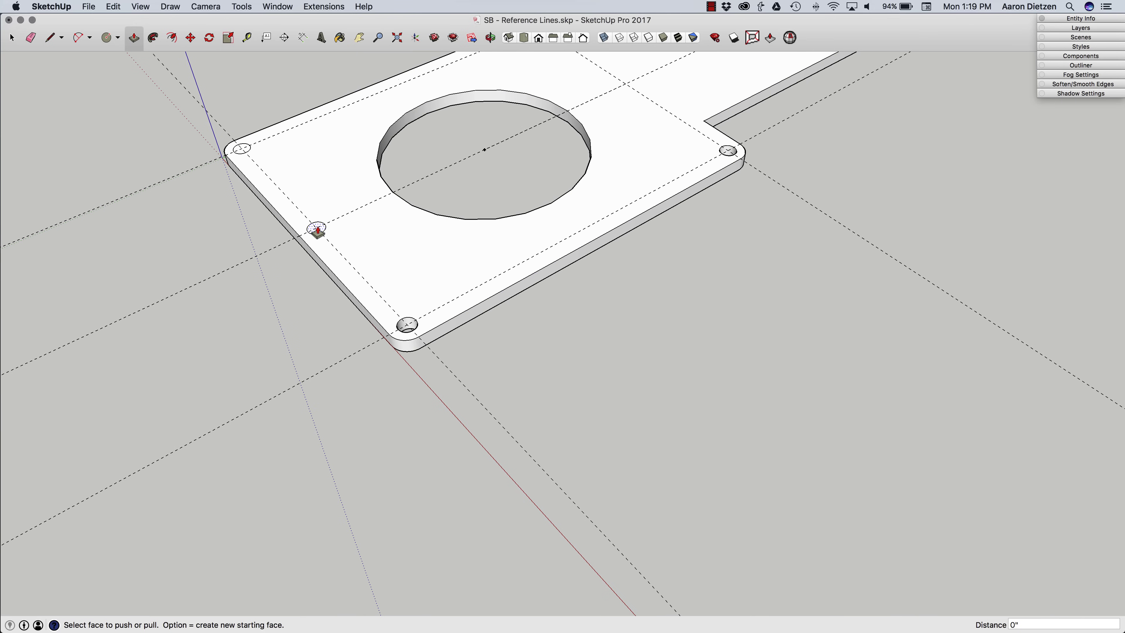
pyautogui.click(317, 234)
pyautogui.click(316, 235)
pyautogui.moveTo(231, 229); pyautogui.dragTo(247, 241, button='middle')
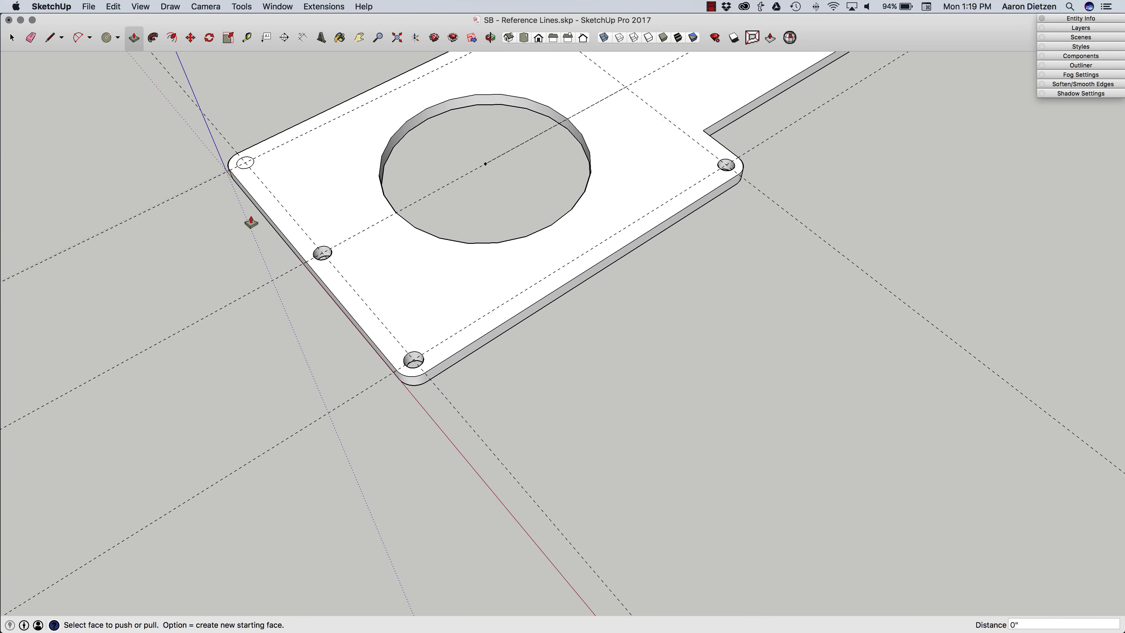
# Step: Move the guide along the plate's long side opposite the green axis about 1 5/8" outward, off the plate
pyautogui.moveTo(623, 177); pyautogui.dragTo(608, 197, button='middle')
pyautogui.press('m')
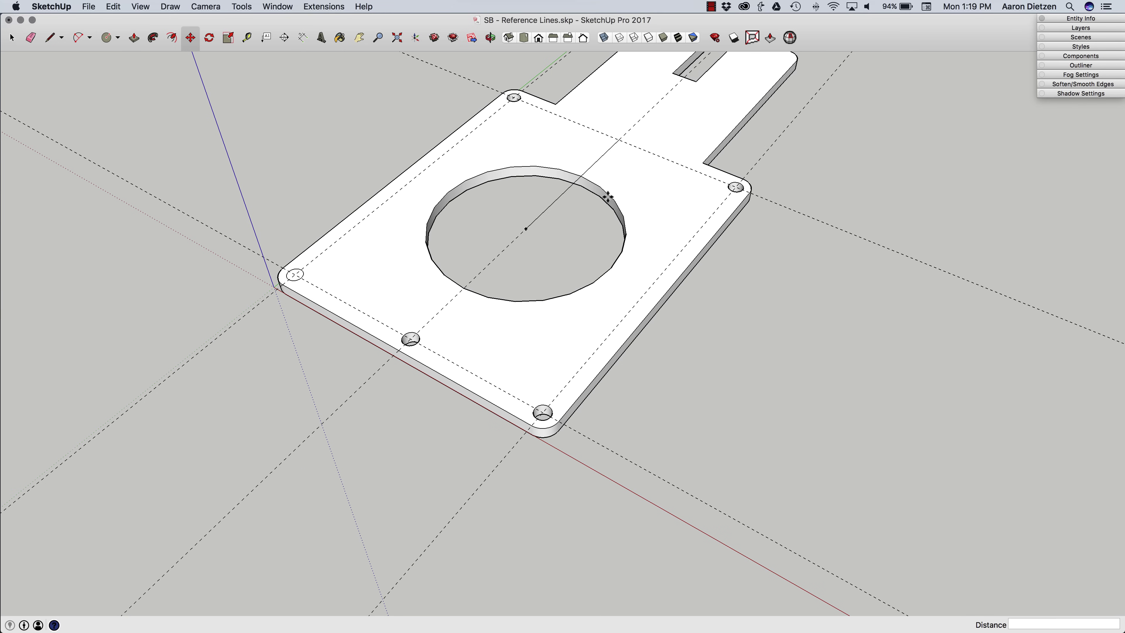
pyautogui.click(705, 234)
pyautogui.click(792, 275)
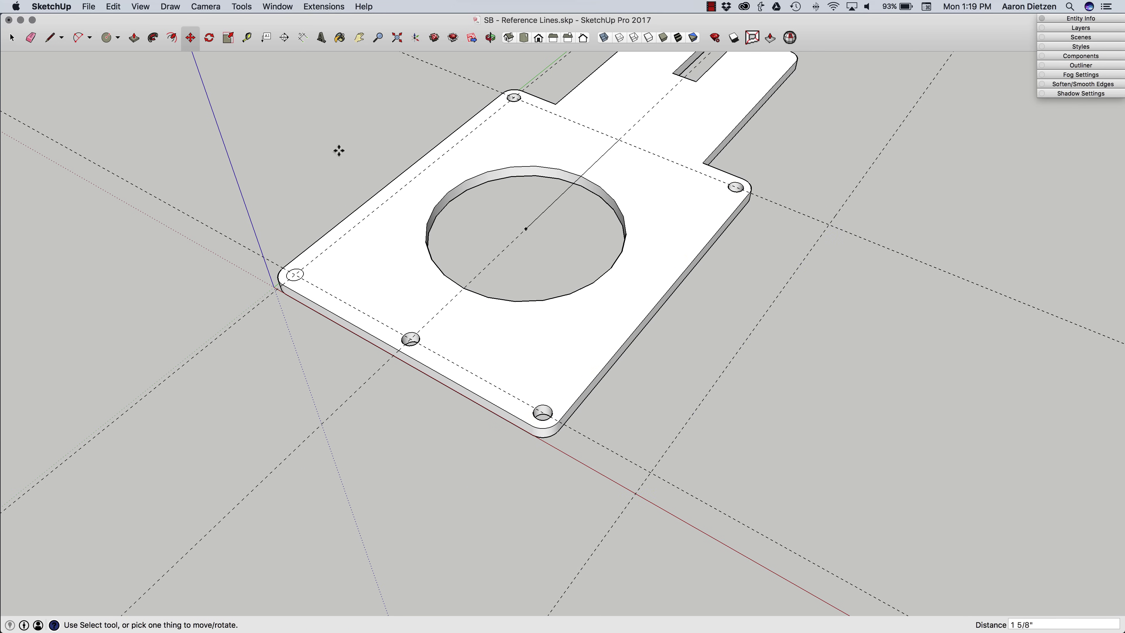
# Step: Rotate the relocated guide 30 degrees about a point on it beside the plate
pyautogui.press('q')
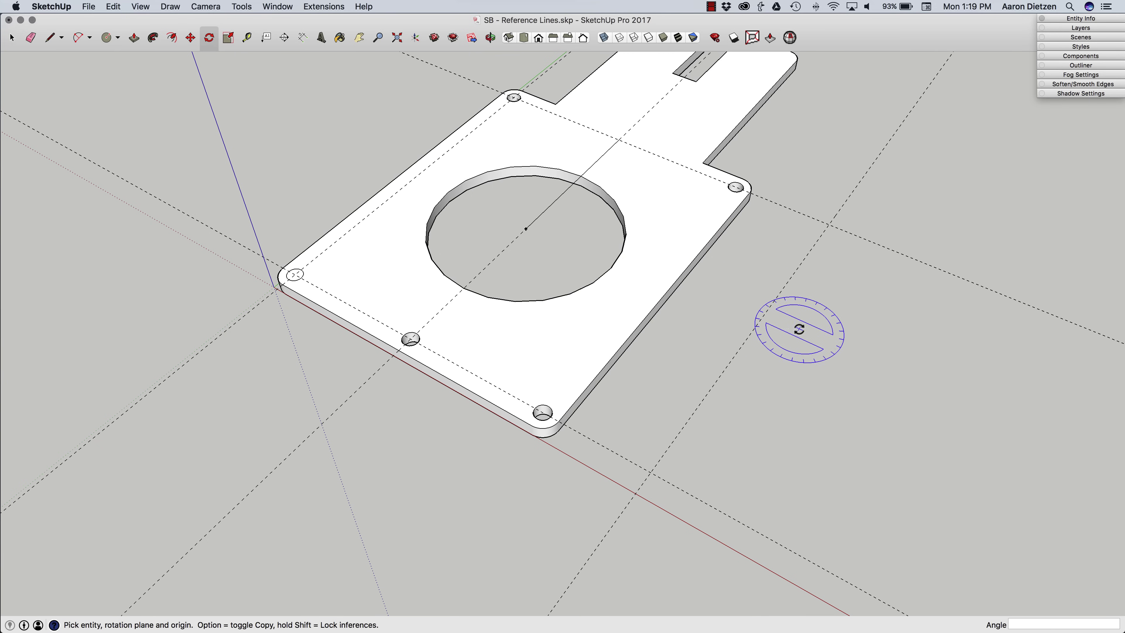
pyautogui.moveTo(766, 313); pyautogui.dragTo(765, 315)
pyautogui.click(792, 279)
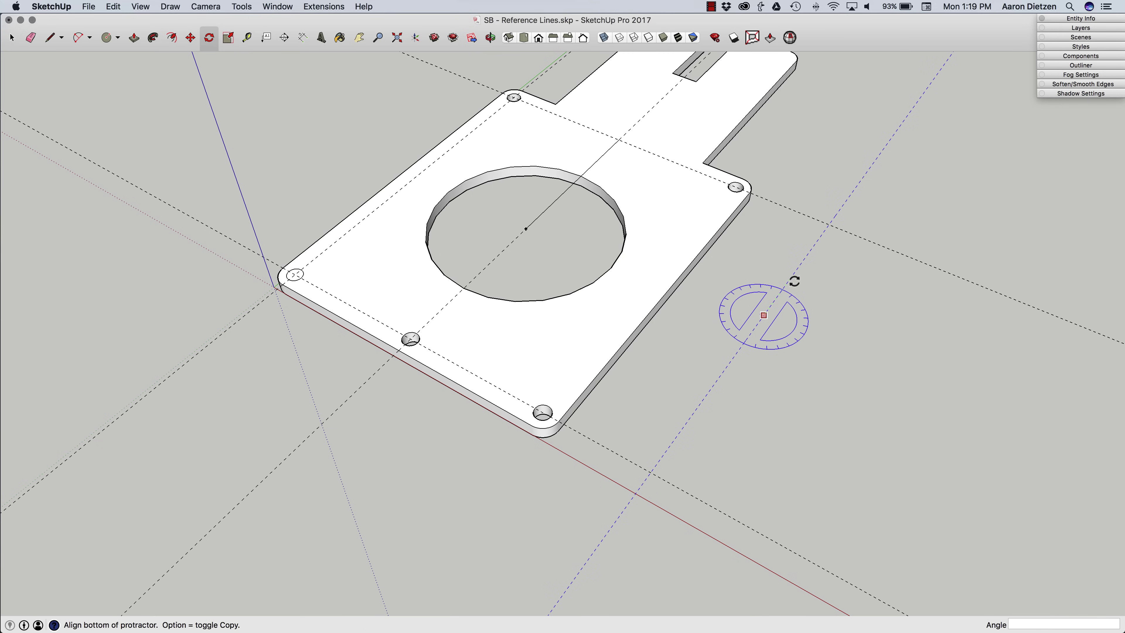
pyautogui.click(761, 251)
pyautogui.press('space')
# Step: Hide all guides in the model, show them again, and hide them once more
pyautogui.moveTo(812, 334)
pyautogui.mouseDown(button='middle')
pyautogui.moveTo(693, 312)
pyautogui.moveTo(632, 286)
pyautogui.moveTo(698, 180)
pyautogui.moveTo(693, 227)
pyautogui.moveTo(618, 218)
pyautogui.mouseUp(button='middle')
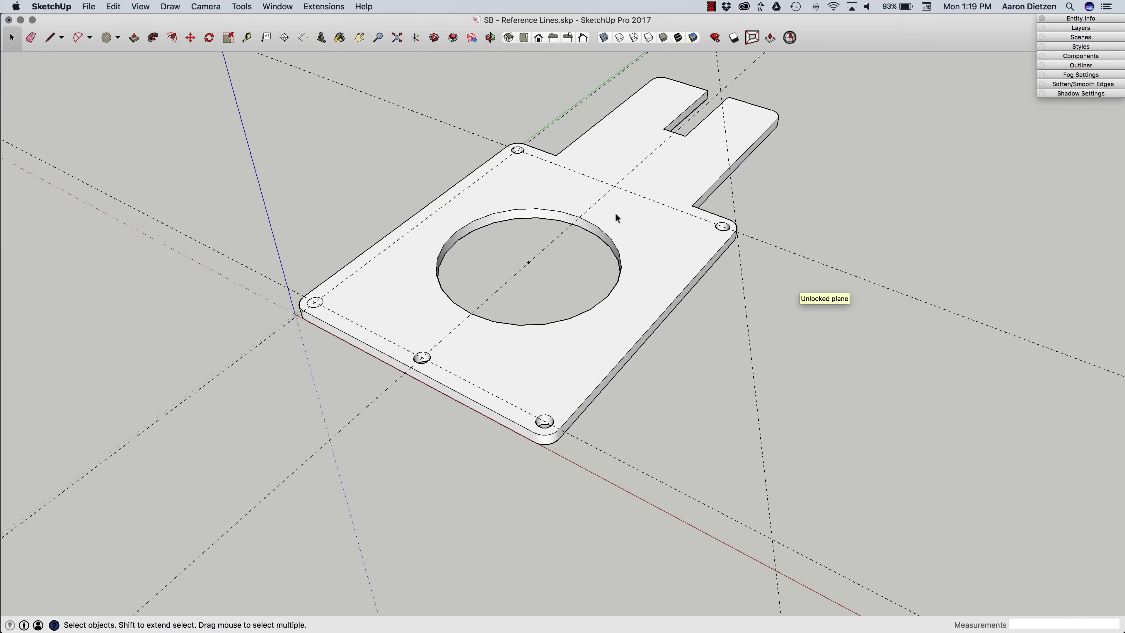
pyautogui.click(141, 6)
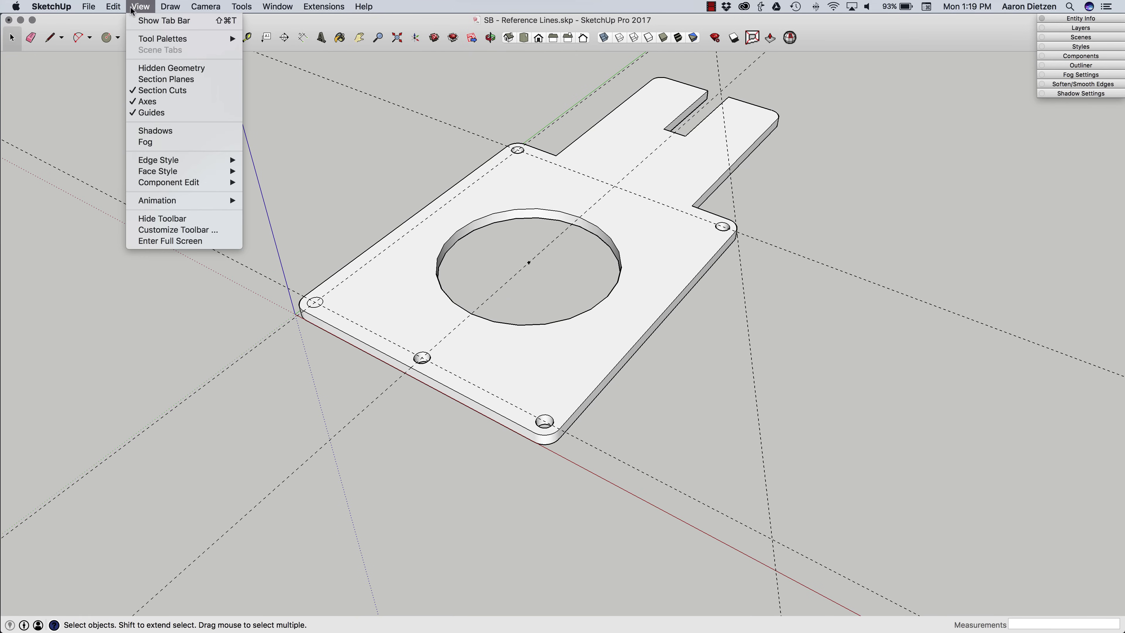
pyautogui.click(165, 113)
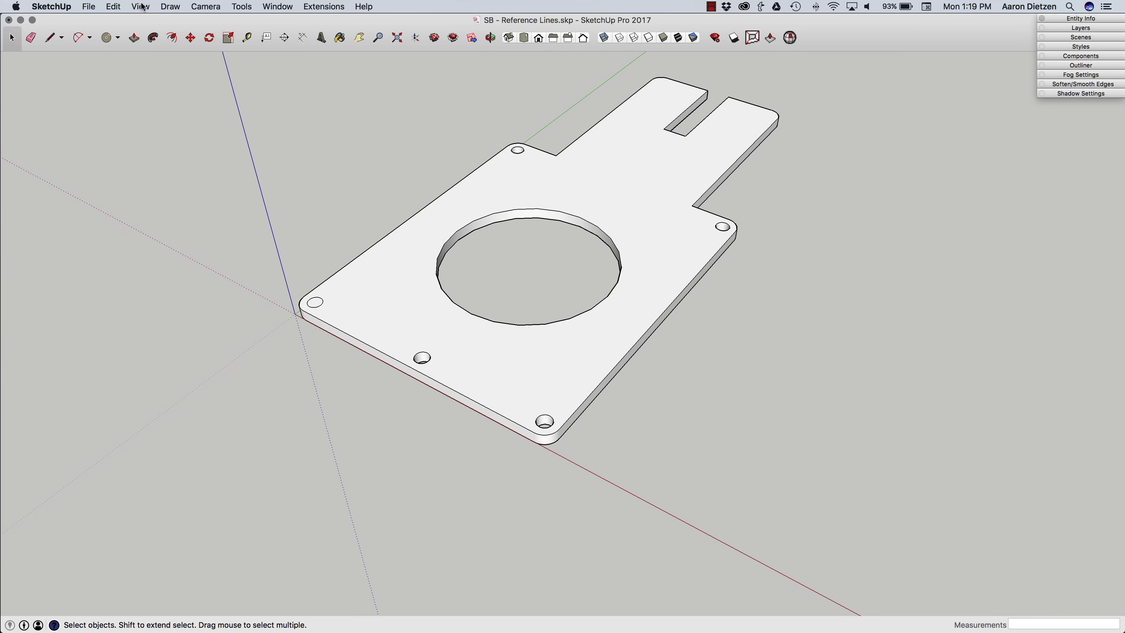
pyautogui.click(136, 7)
pyautogui.click(191, 118)
pyautogui.click(140, 7)
pyautogui.click(170, 113)
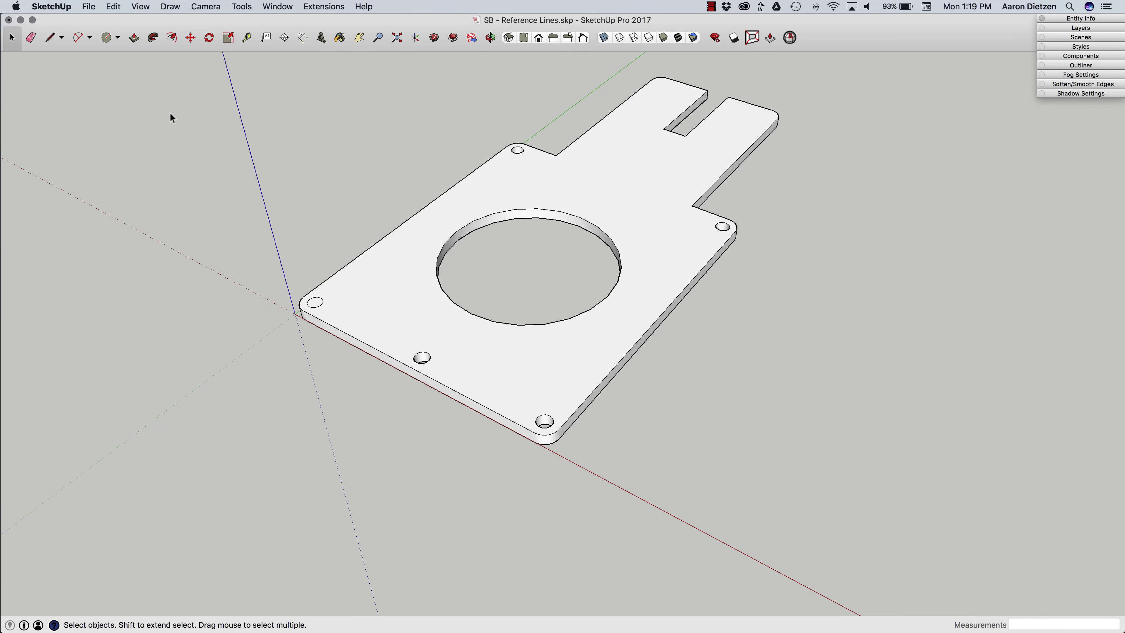
# Step: Toggle the display of hidden geometry on and back off, and make the guides visible again
pyautogui.click(147, 6)
pyautogui.click(161, 67)
pyautogui.click(146, 7)
pyautogui.click(192, 113)
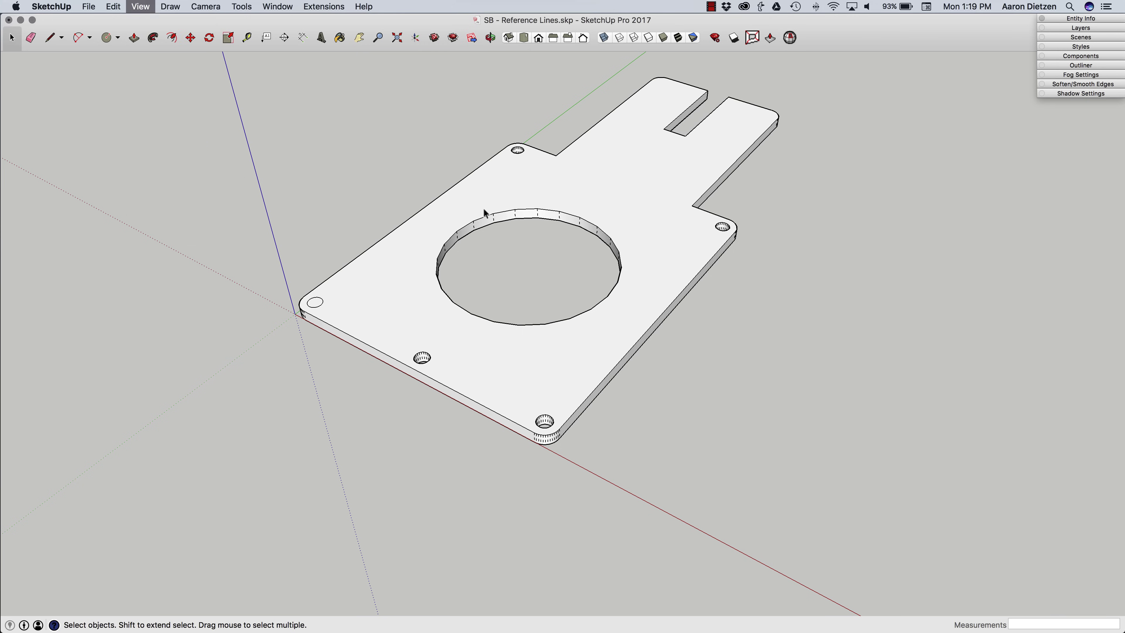
pyautogui.click(177, 9)
pyautogui.moveTo(141, 7)
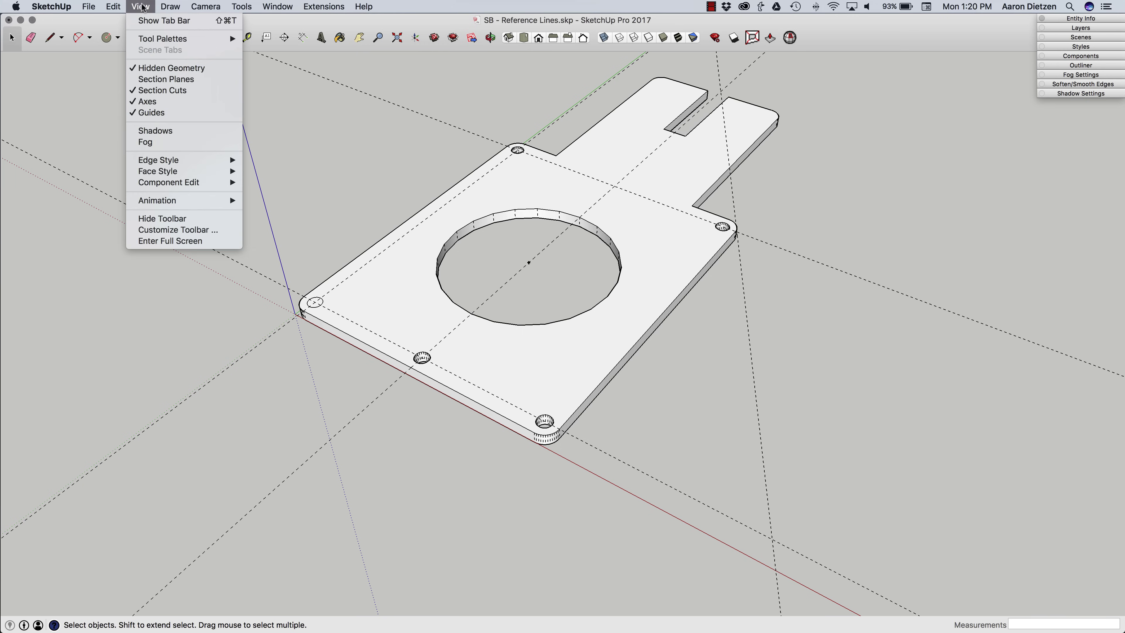
pyautogui.click(153, 70)
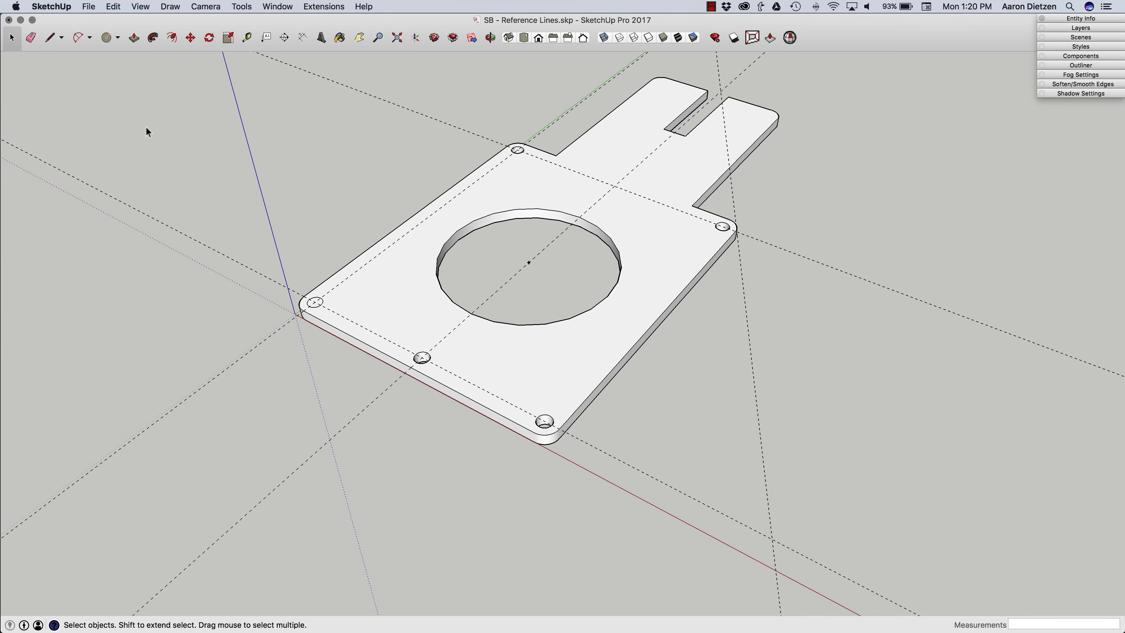
# Step: Push/Pull the remaining circle in the plate's corner at the origin down through the full thickness to cut the hole
pyautogui.moveTo(181, 175); pyautogui.dragTo(392, 226, button='middle')
pyautogui.press('p')
pyautogui.click(315, 296)
pyautogui.click(323, 318)
pyautogui.moveTo(343, 304); pyautogui.dragTo(350, 337, button='middle')
# Step: Erase the rotated guide beside the plate, and delete all remaining guides in the model at once
pyautogui.press('e')
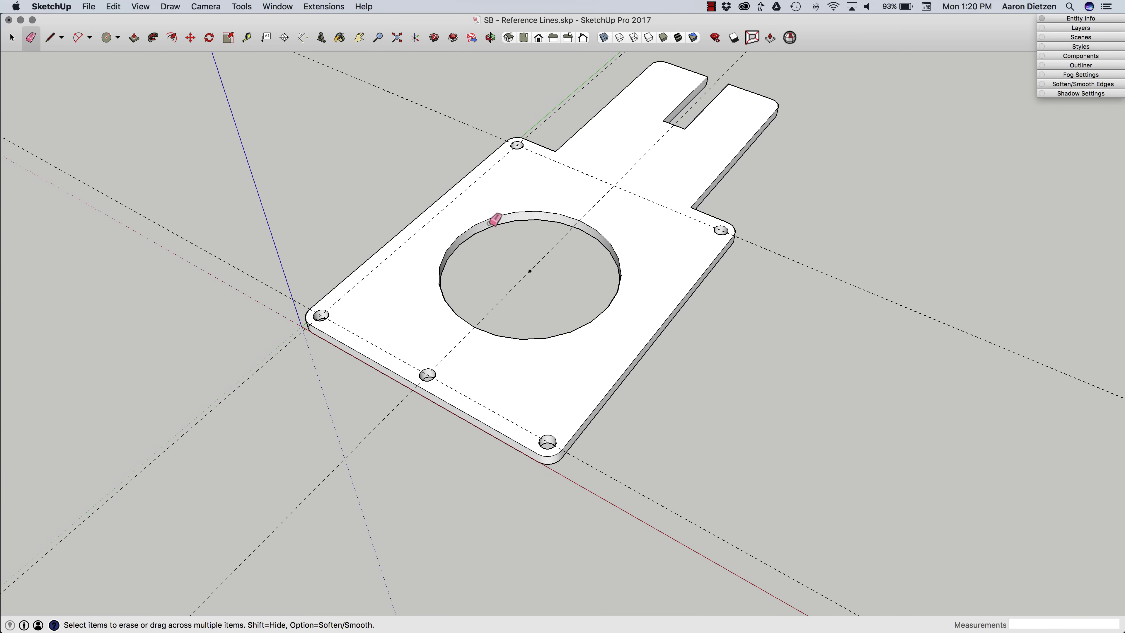
pyautogui.moveTo(488, 221); pyautogui.dragTo(301, 133, button='middle')
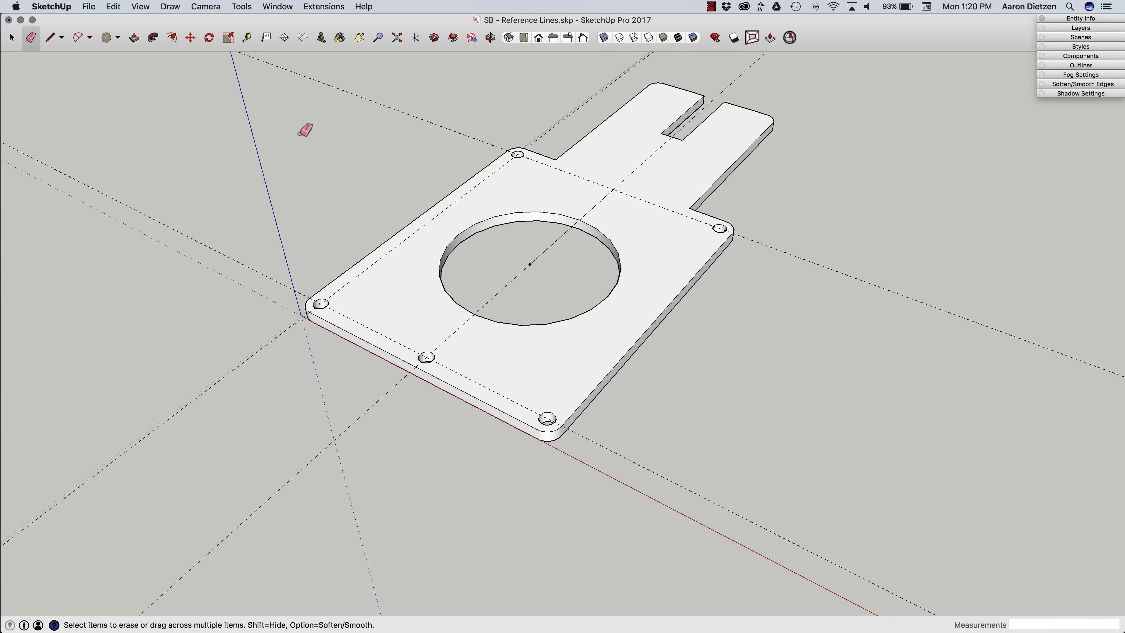
pyautogui.click(111, 8)
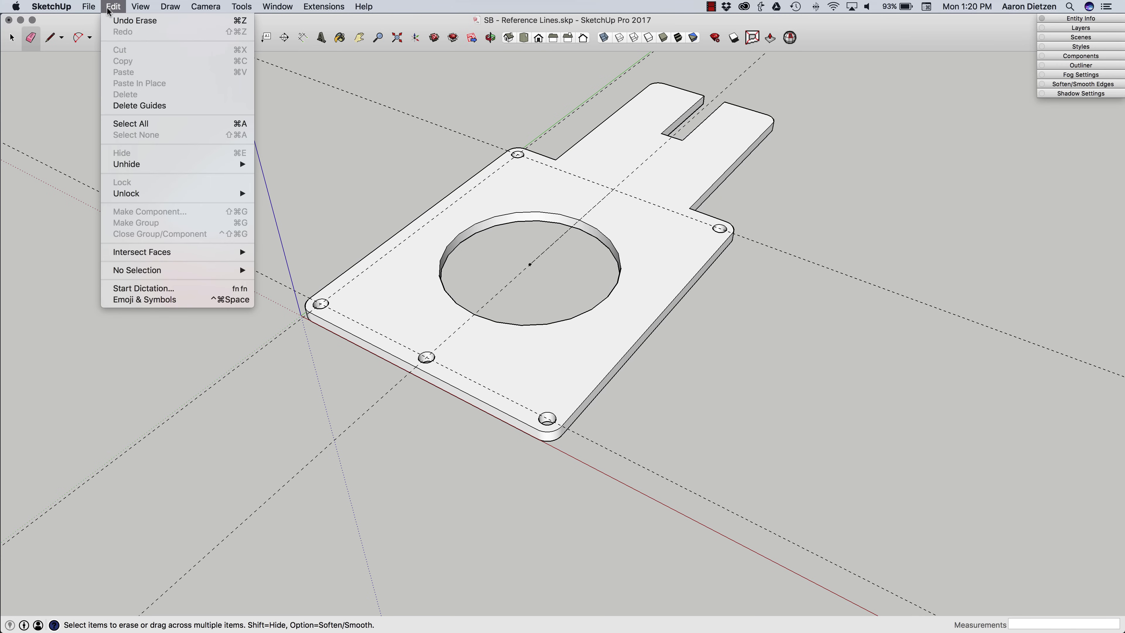
pyautogui.click(196, 107)
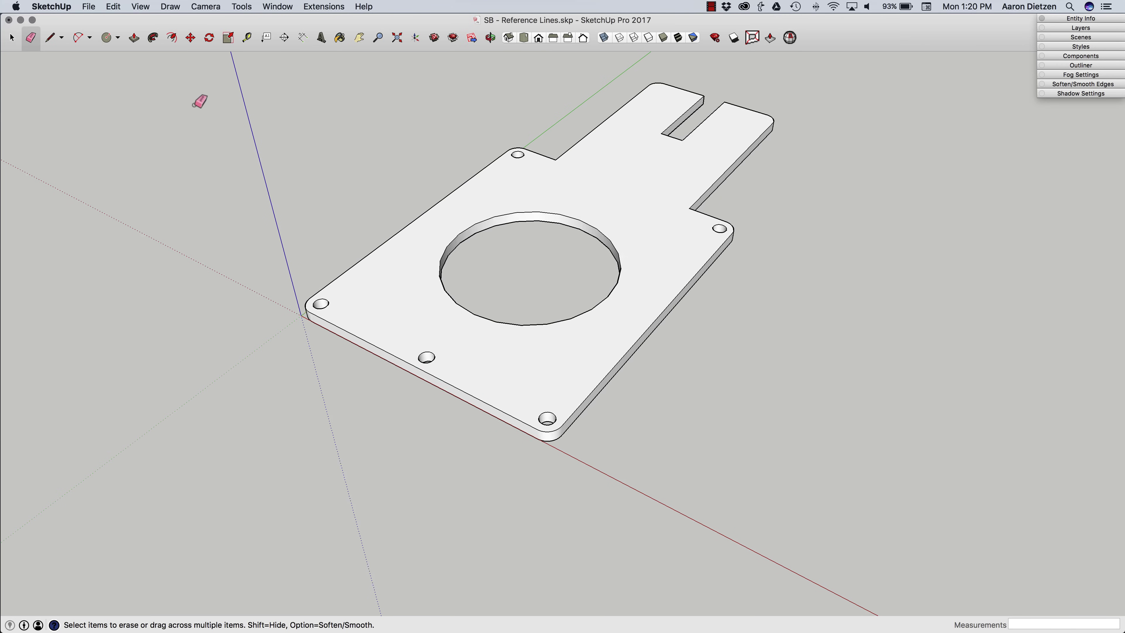
pyautogui.moveTo(200, 101); pyautogui.dragTo(262, 221, button='middle')
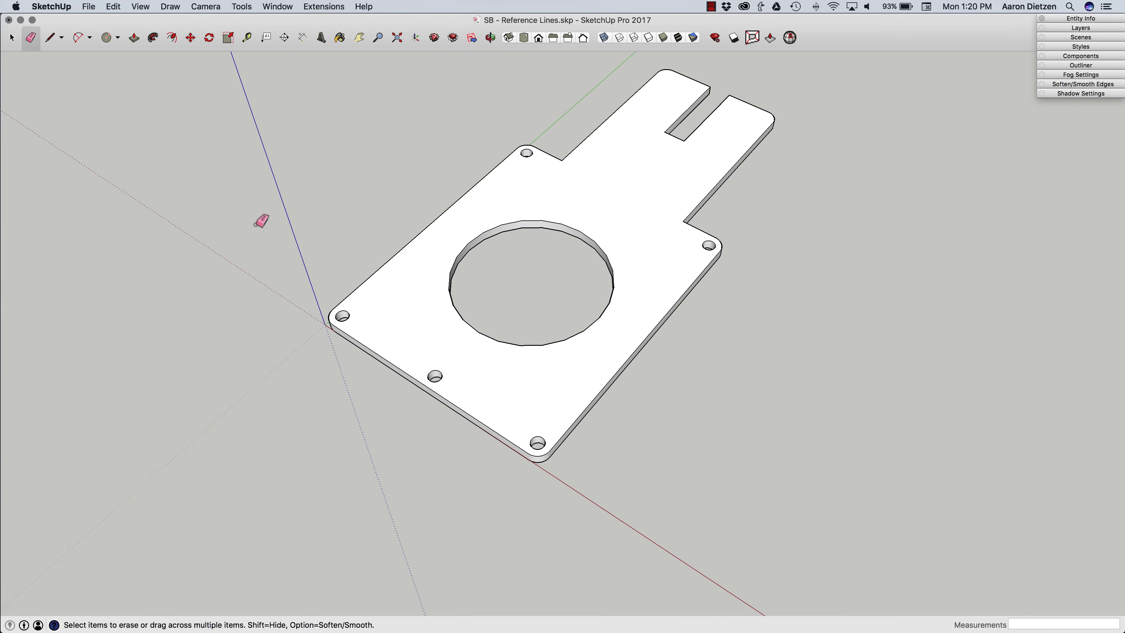